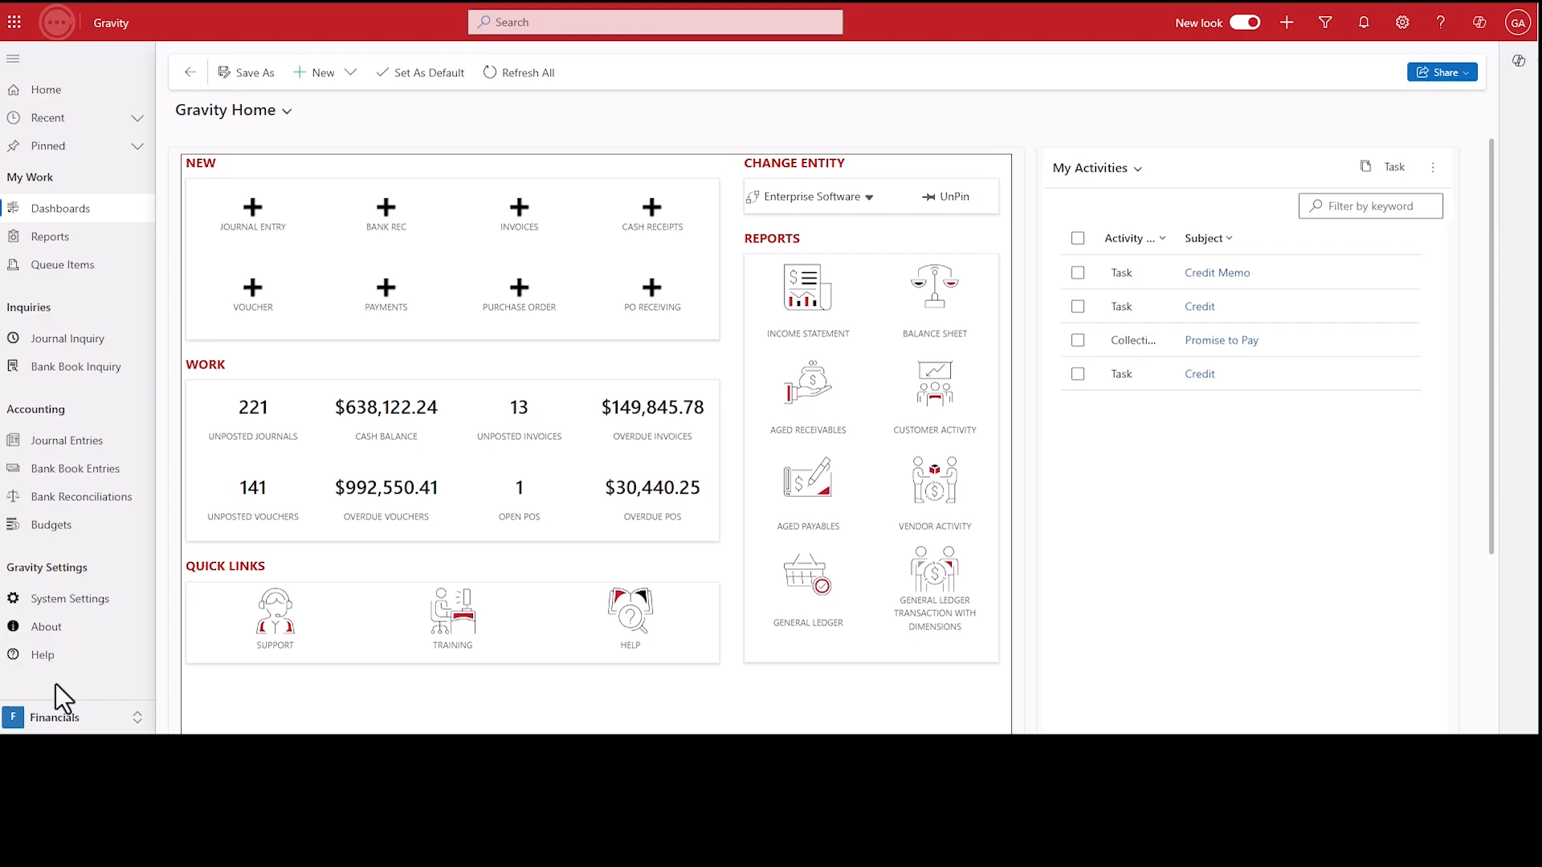
Switch the navigation area to Expense to view its entries and return to the Financials area
{"action": "left_click", "coordinate": [35, 719]}
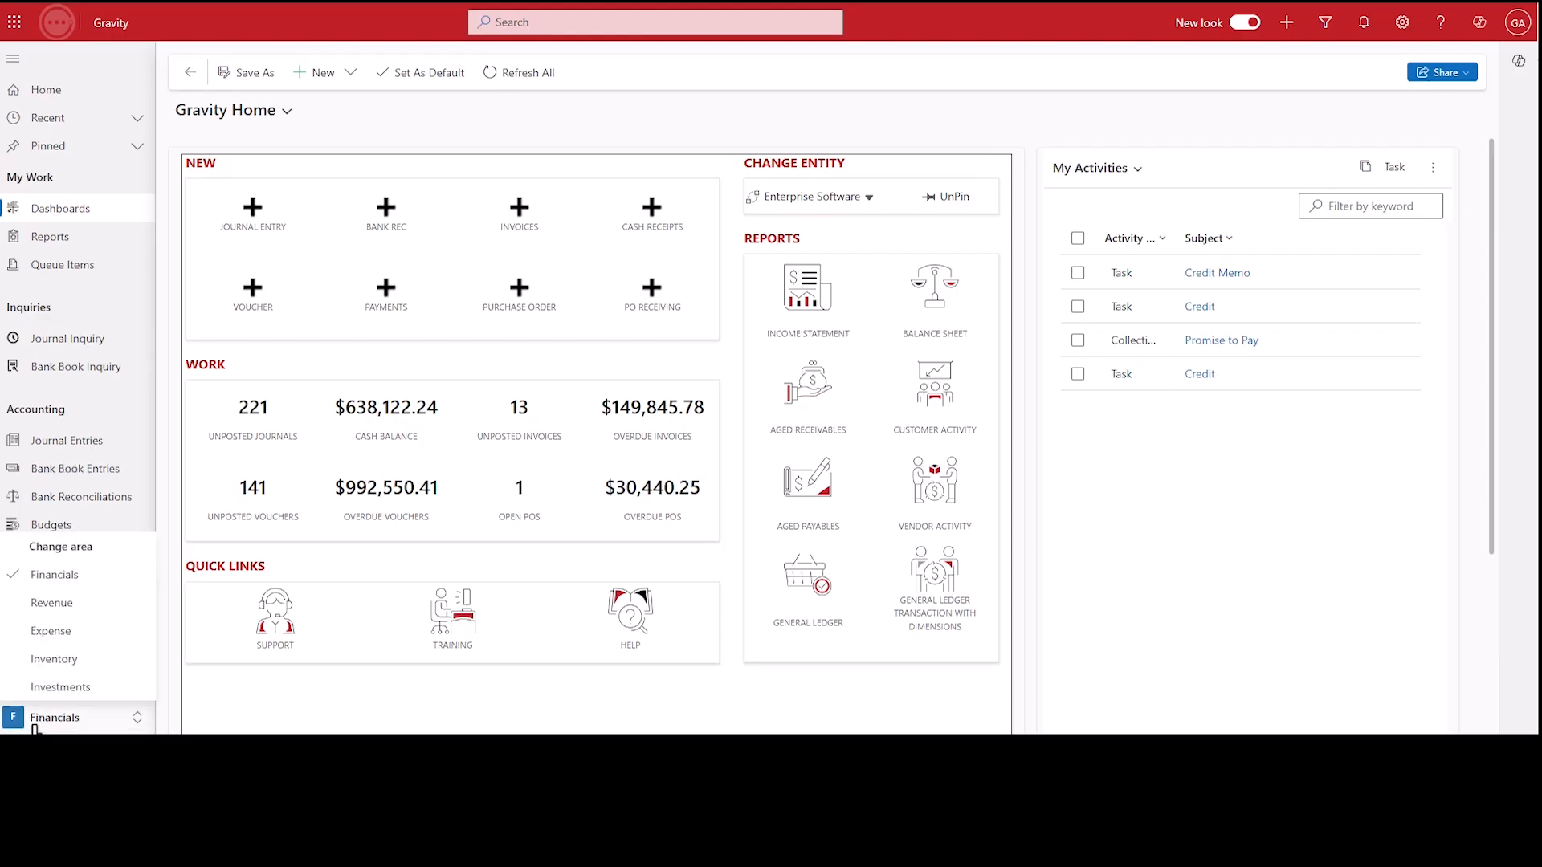
{"action": "left_click", "coordinate": [53, 654]}
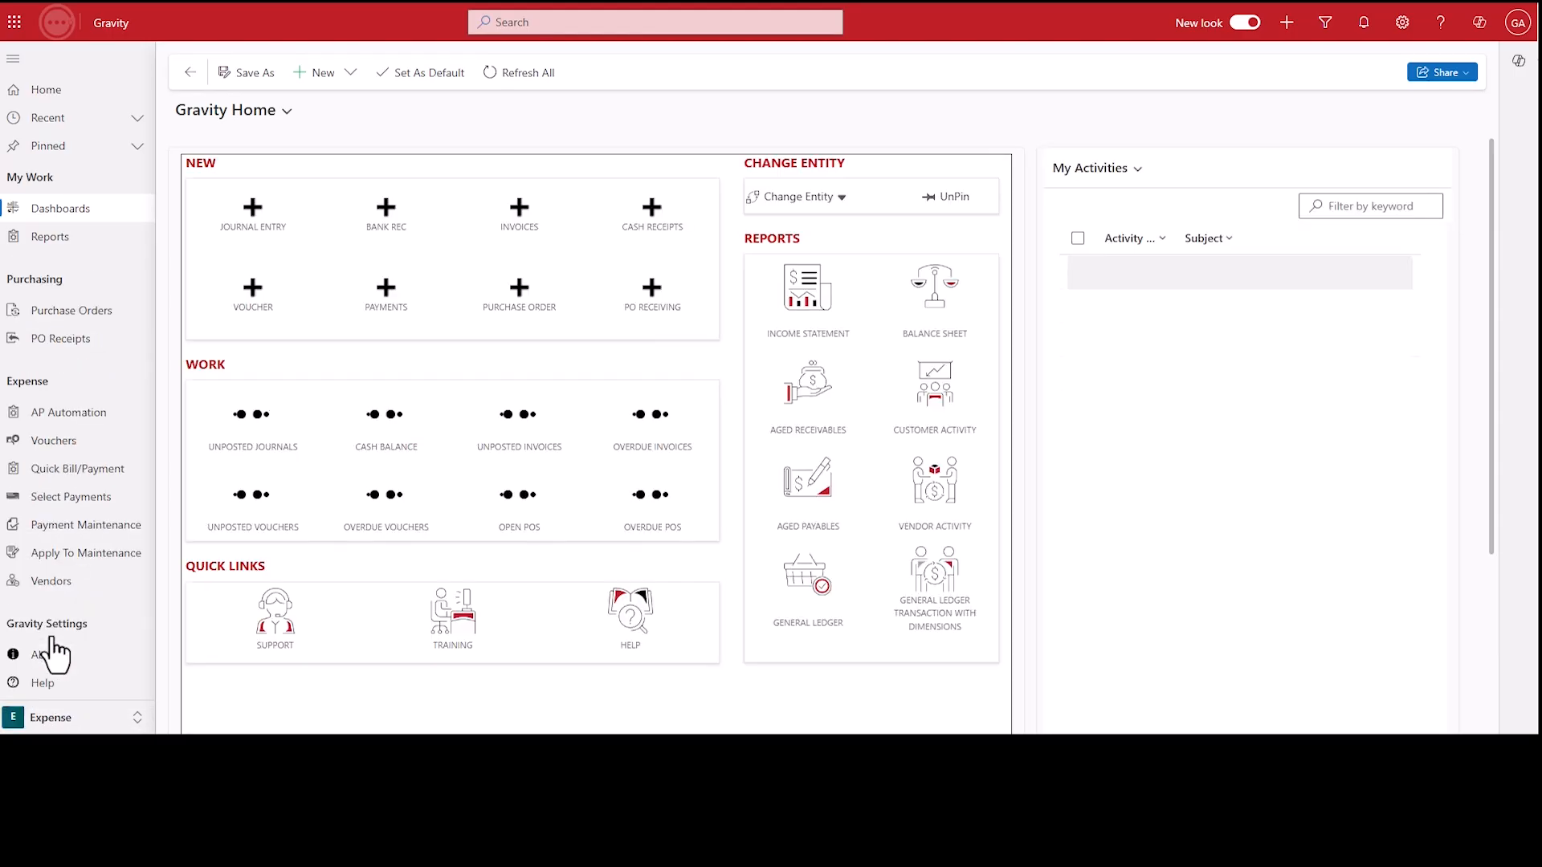
{"action": "left_click", "coordinate": [58, 717]}
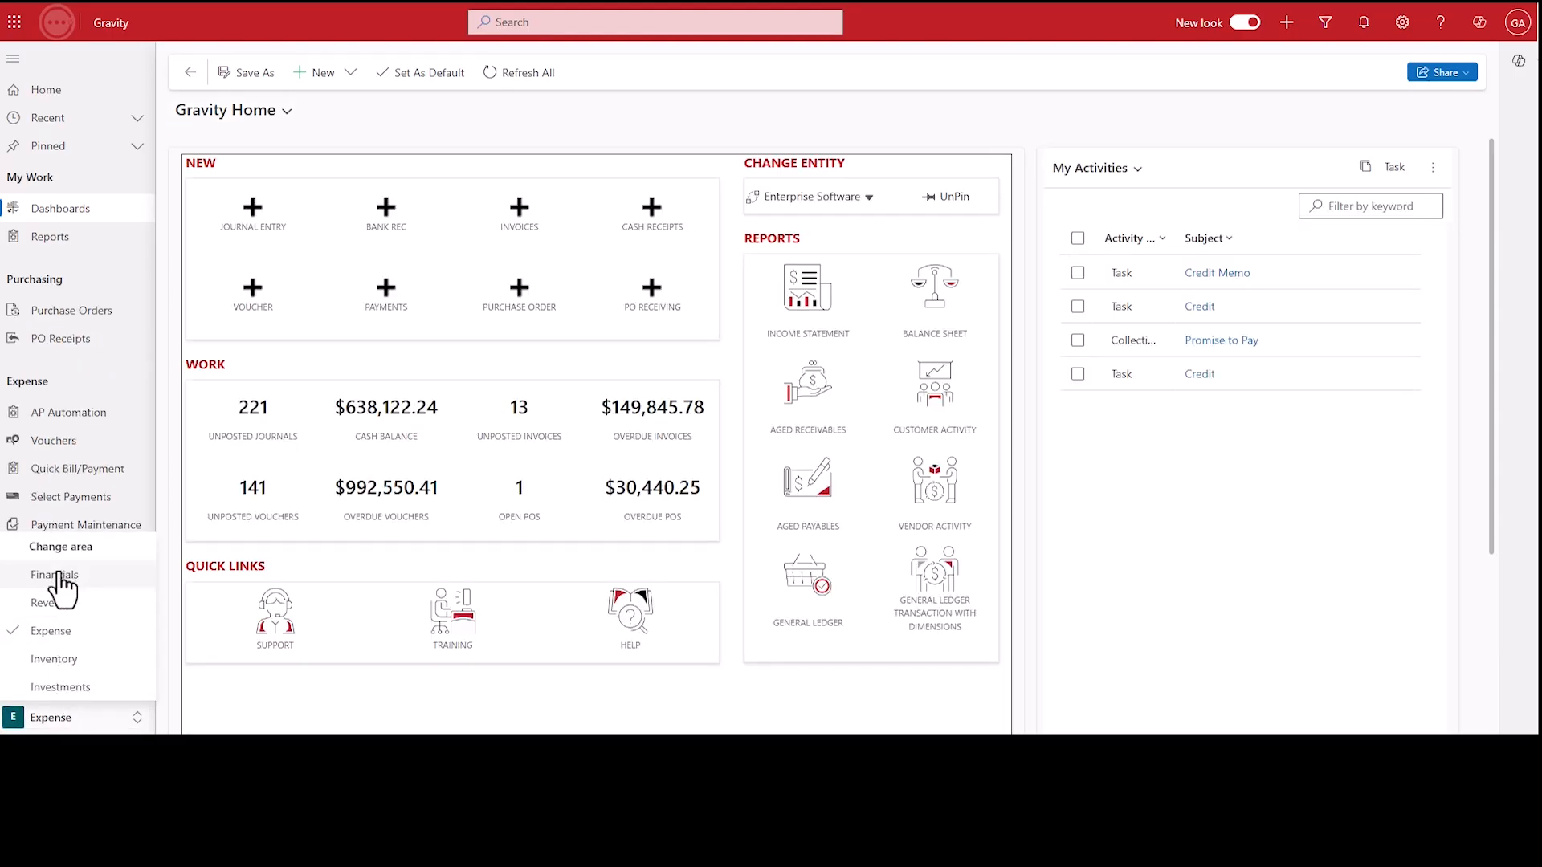
{"action": "left_click", "coordinate": [58, 719]}
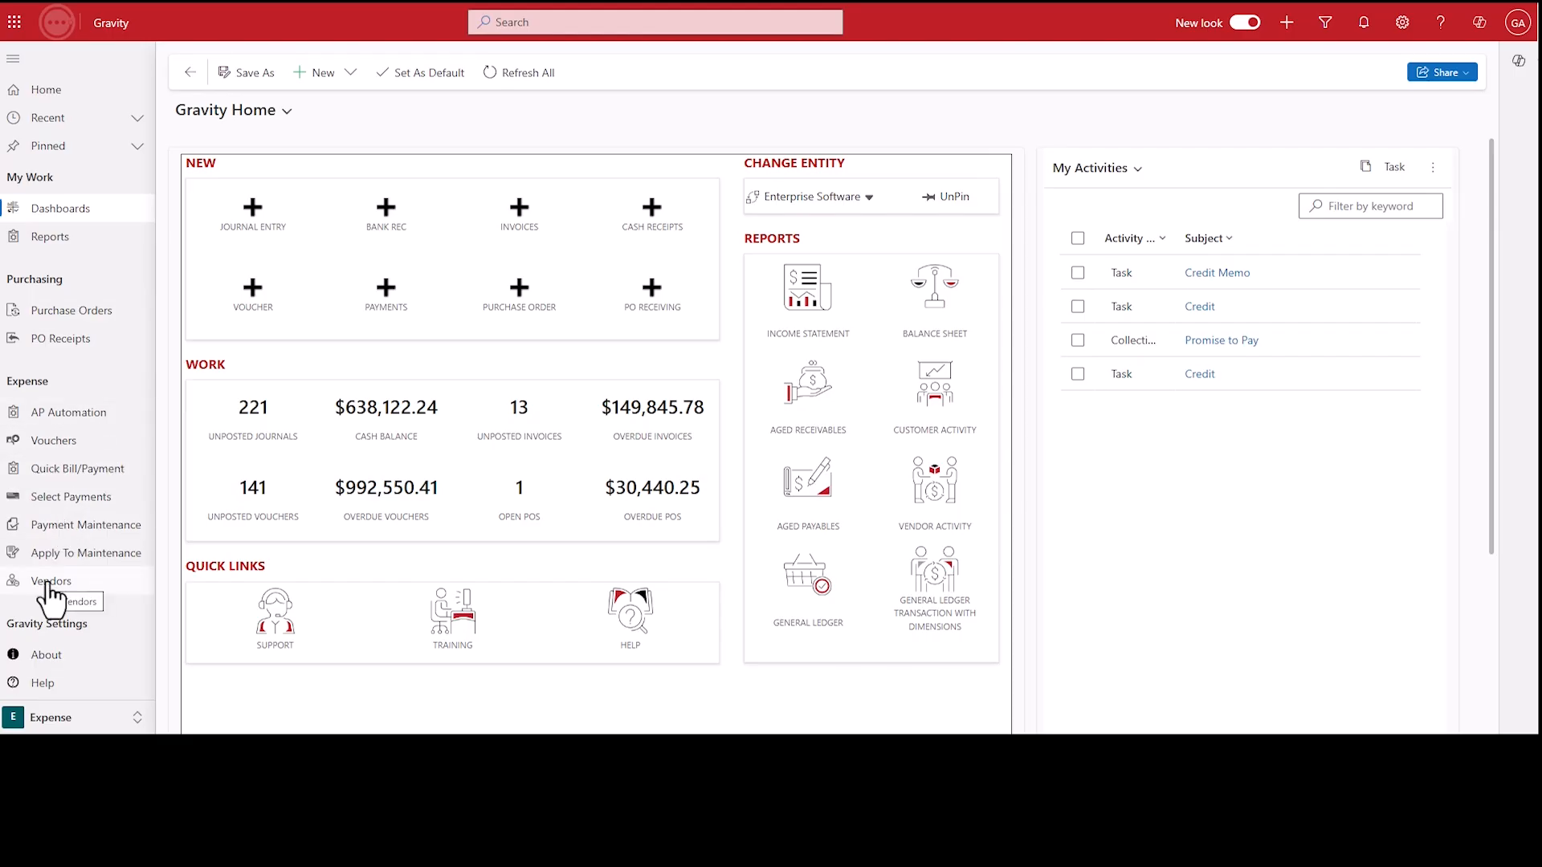
{"action": "left_click", "coordinate": [47, 718]}
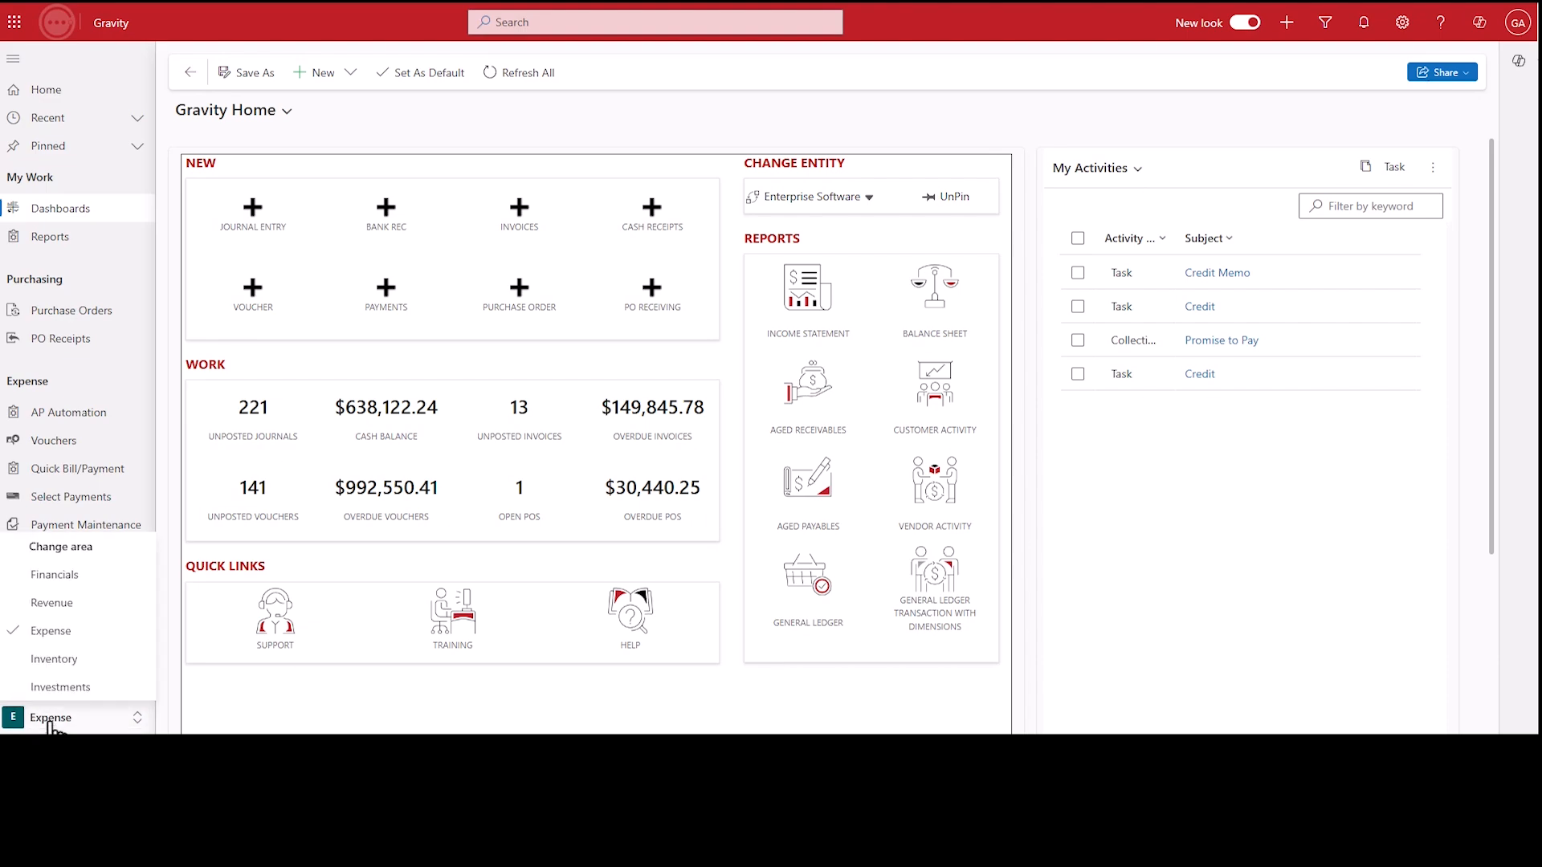
{"action": "left_click", "coordinate": [46, 576]}
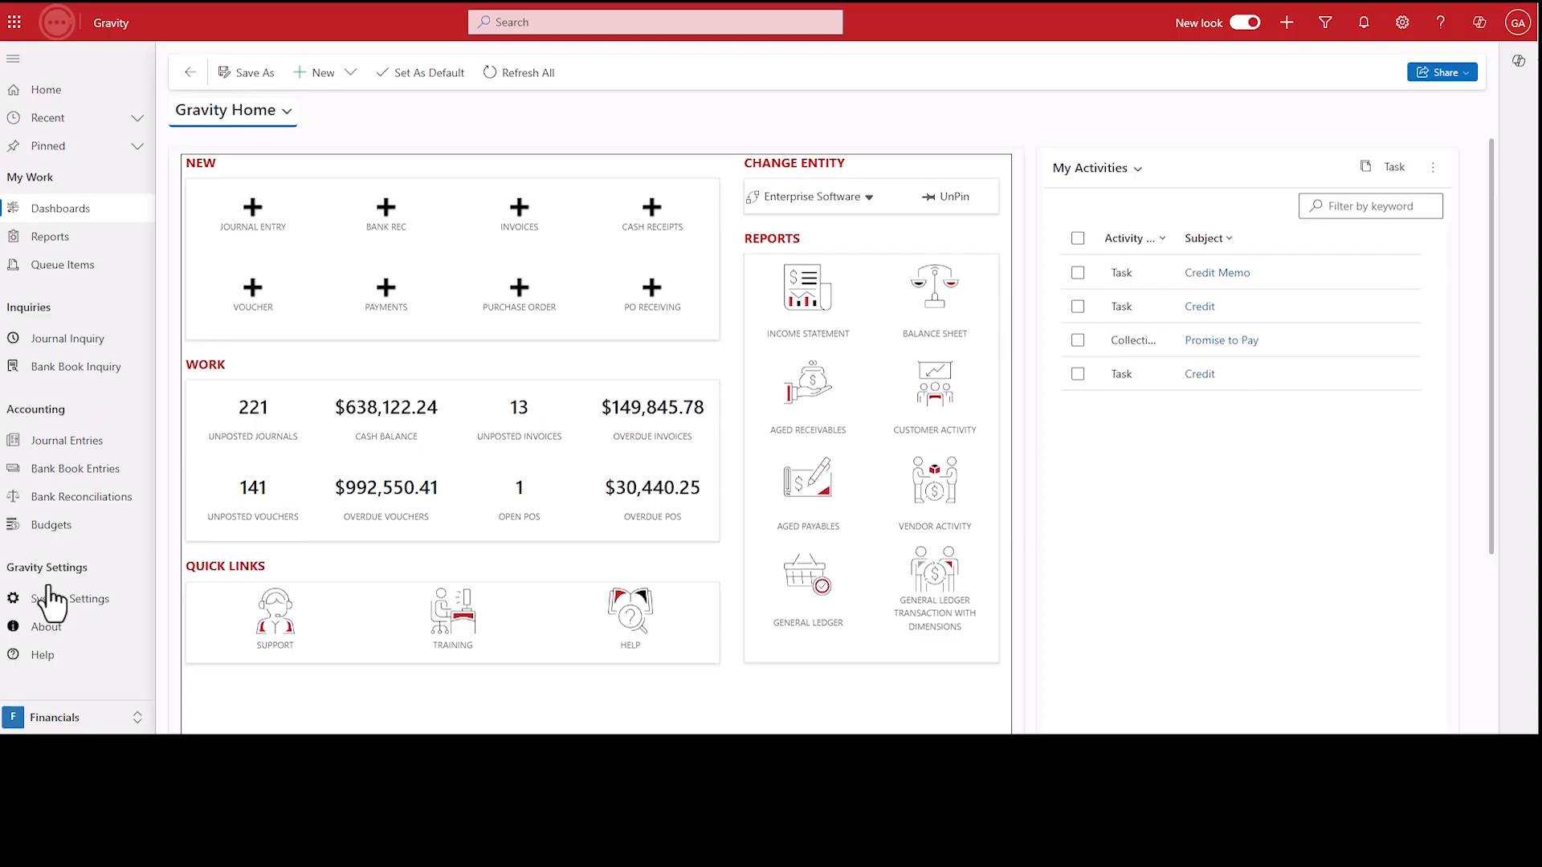
Change the dashboard's entity to Constellation and switch back to the pinned Enterprise Software entity
{"action": "left_click", "coordinate": [824, 201]}
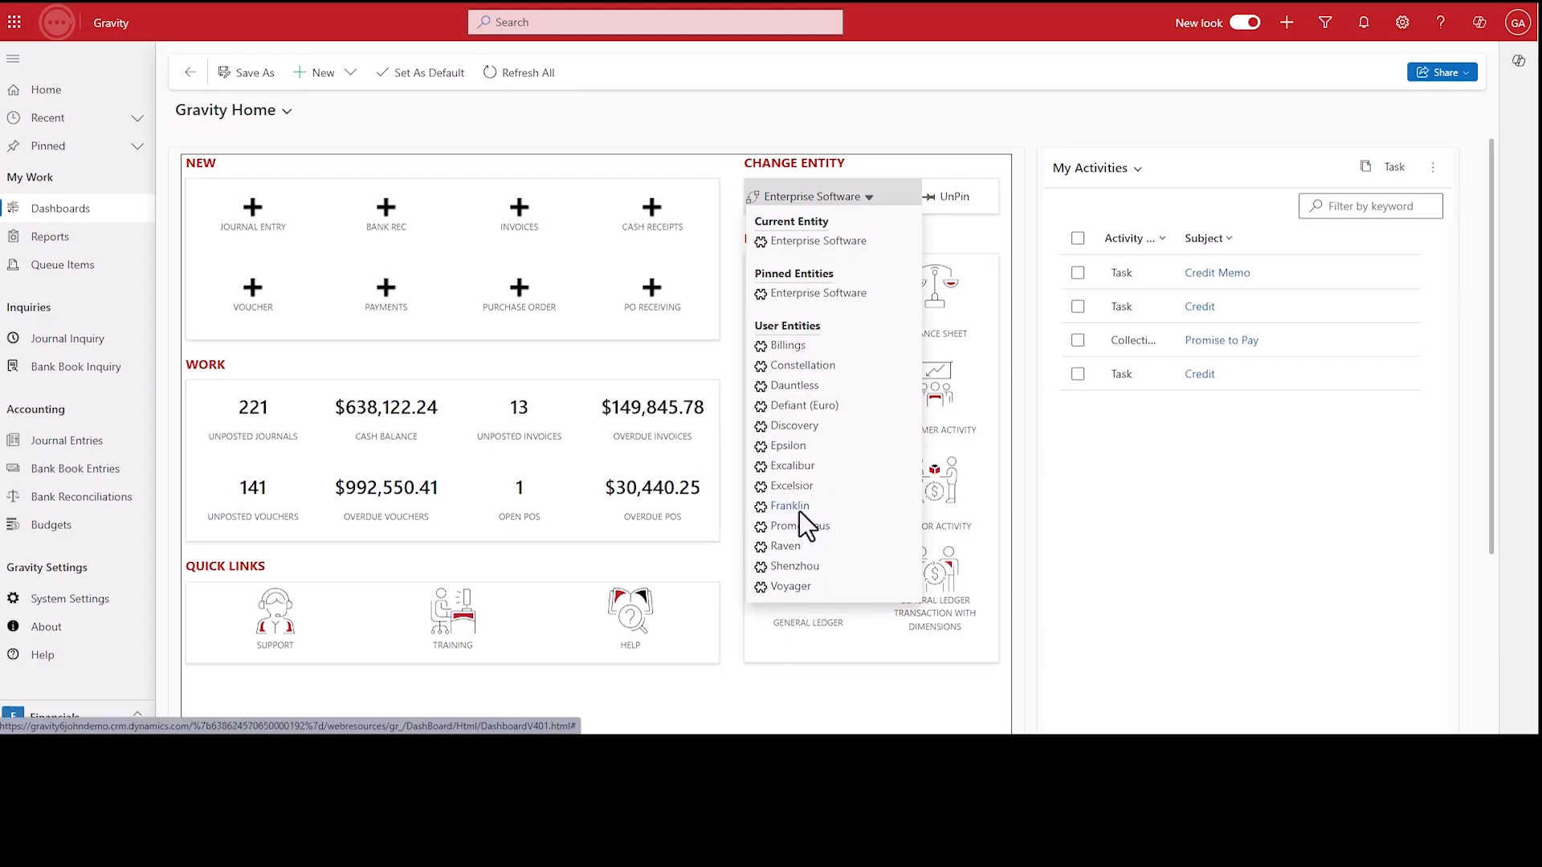
{"action": "left_click", "coordinate": [802, 368]}
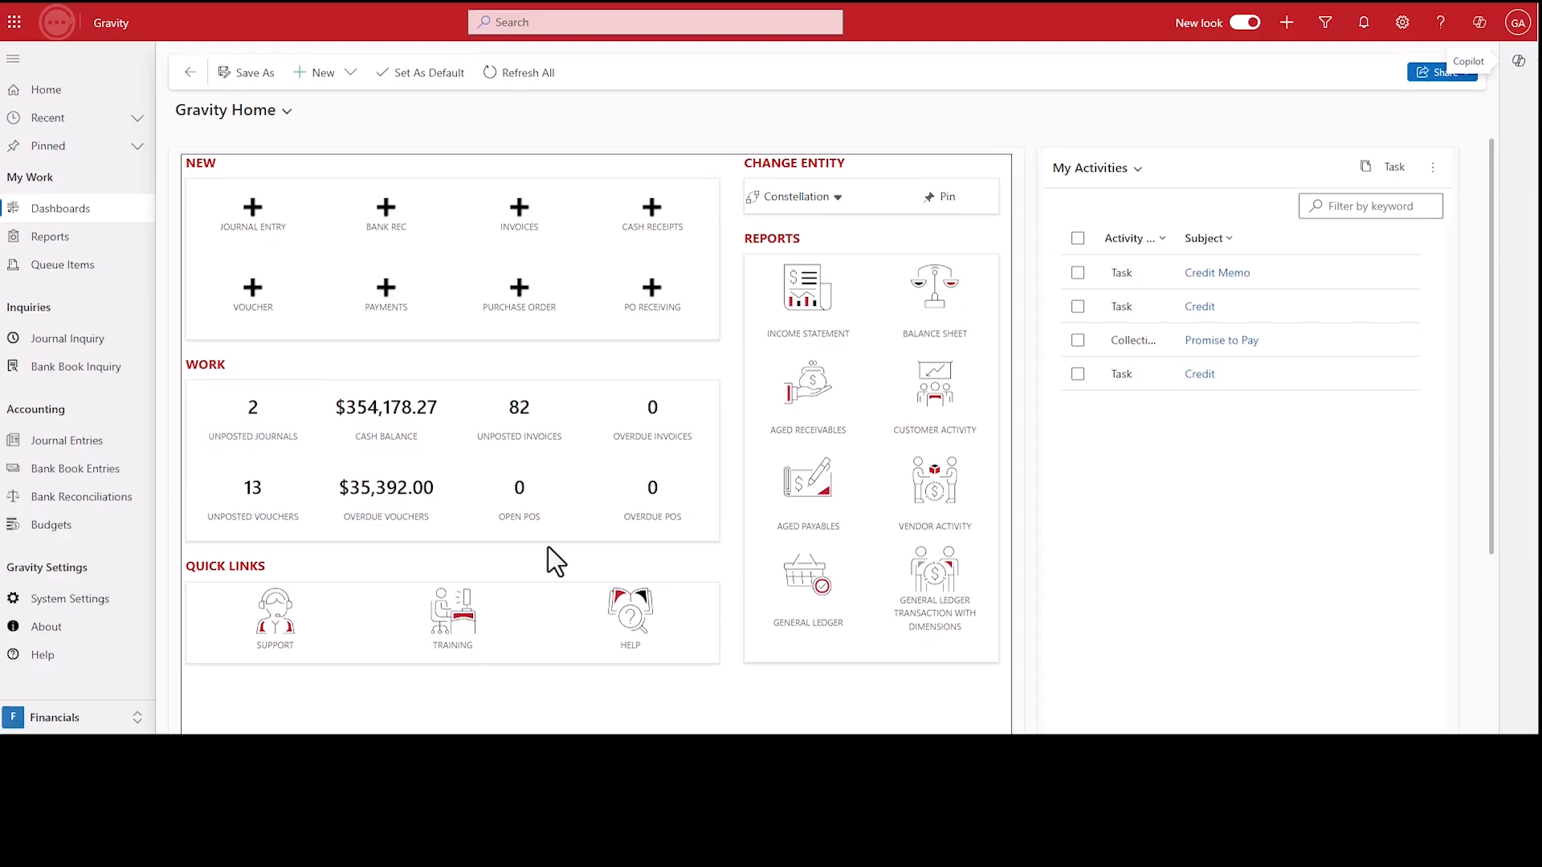
{"action": "left_click", "coordinate": [799, 197]}
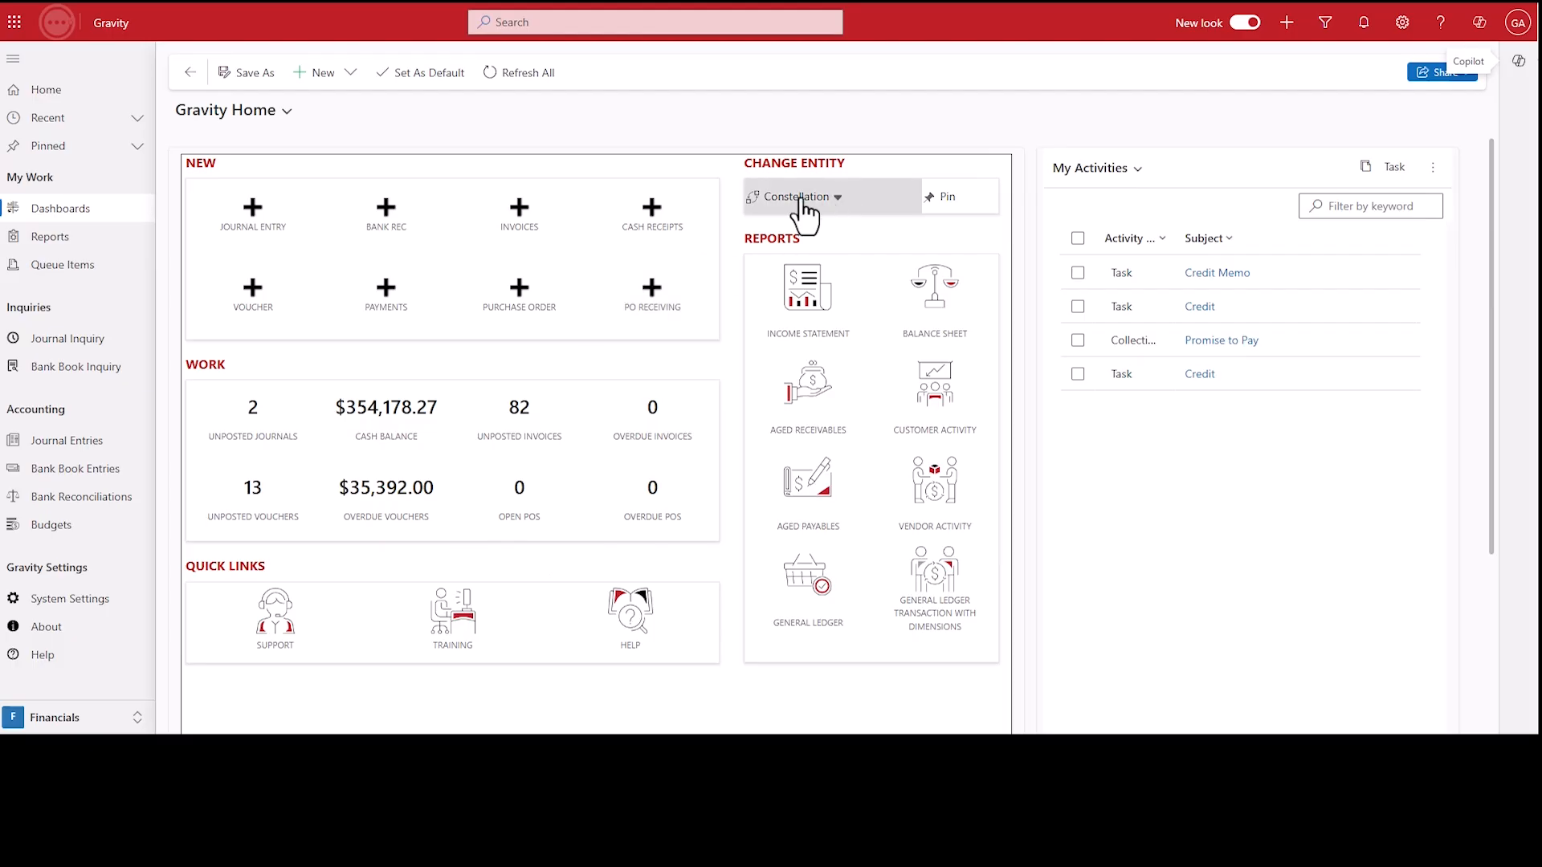
{"action": "left_click", "coordinate": [801, 294]}
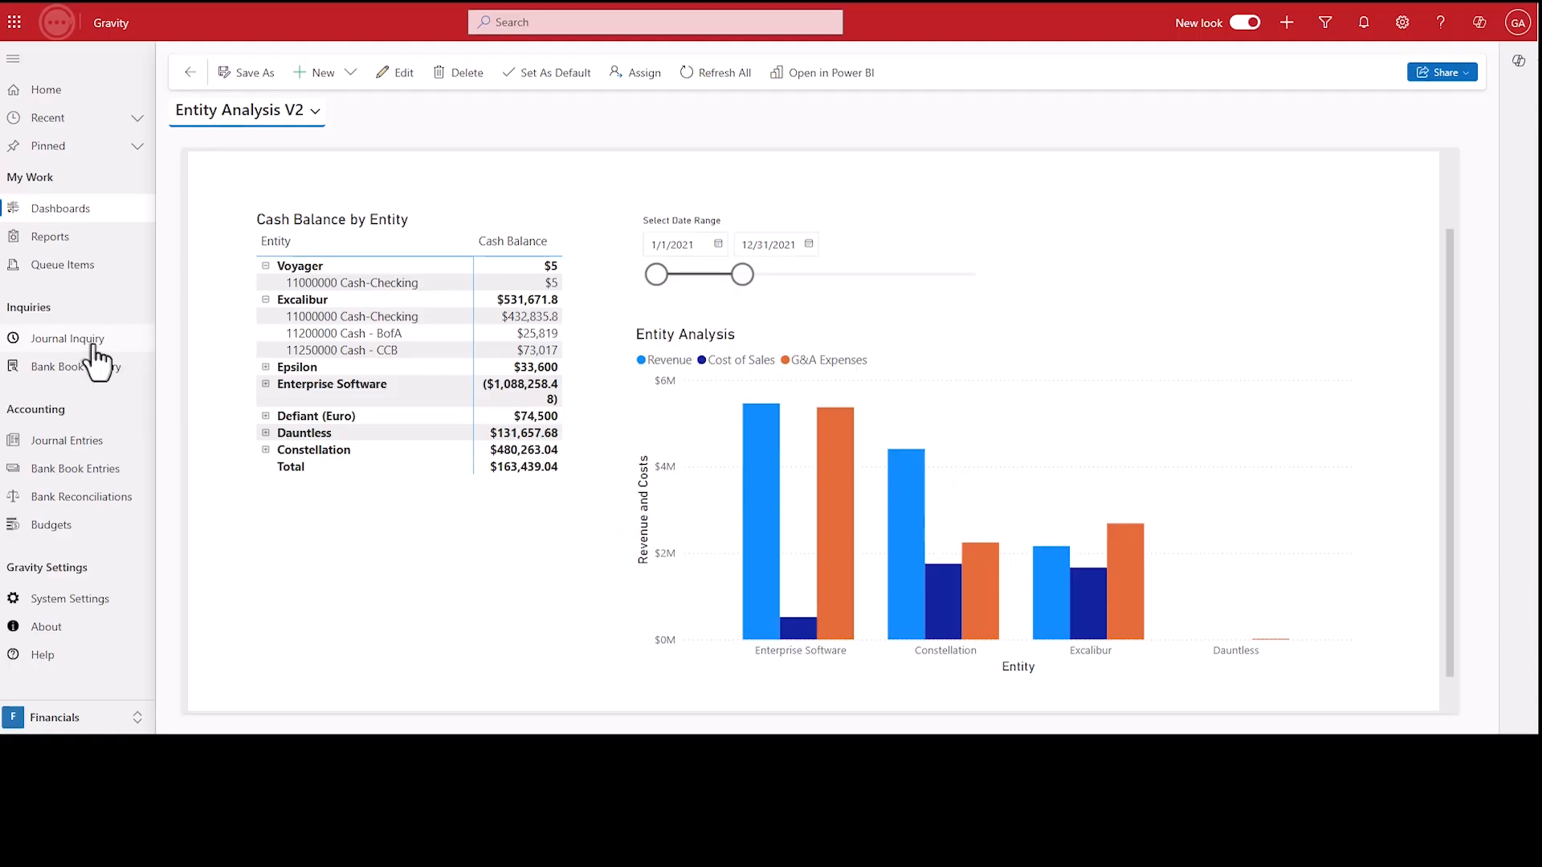
Open the Journal Line Inquiry and view the sorting and filtering options for the Apply Date column
{"action": "left_click", "coordinate": [93, 347]}
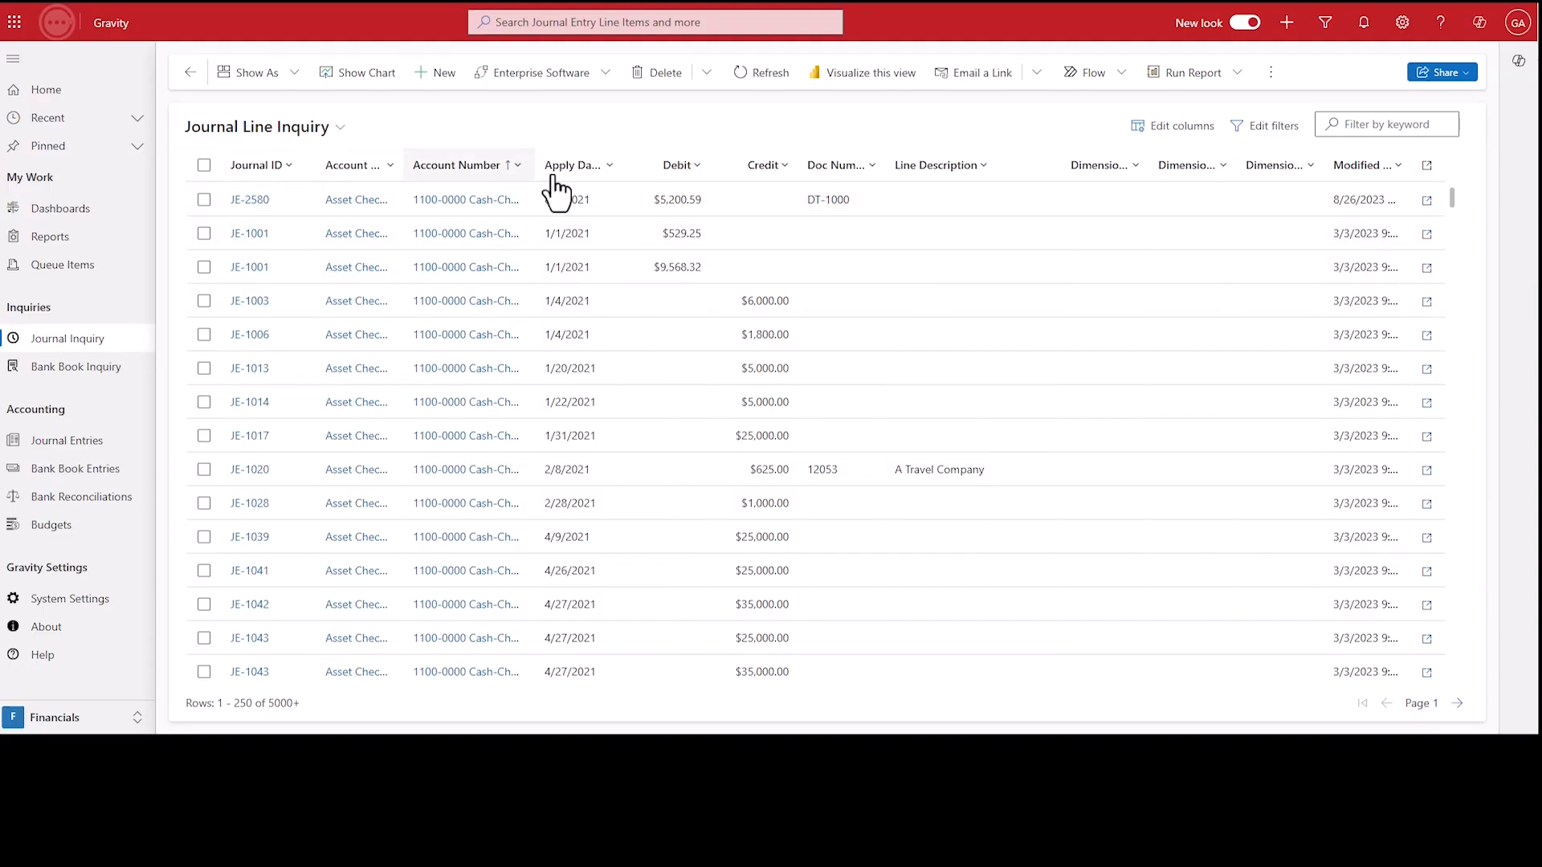
{"action": "left_click", "coordinate": [589, 167]}
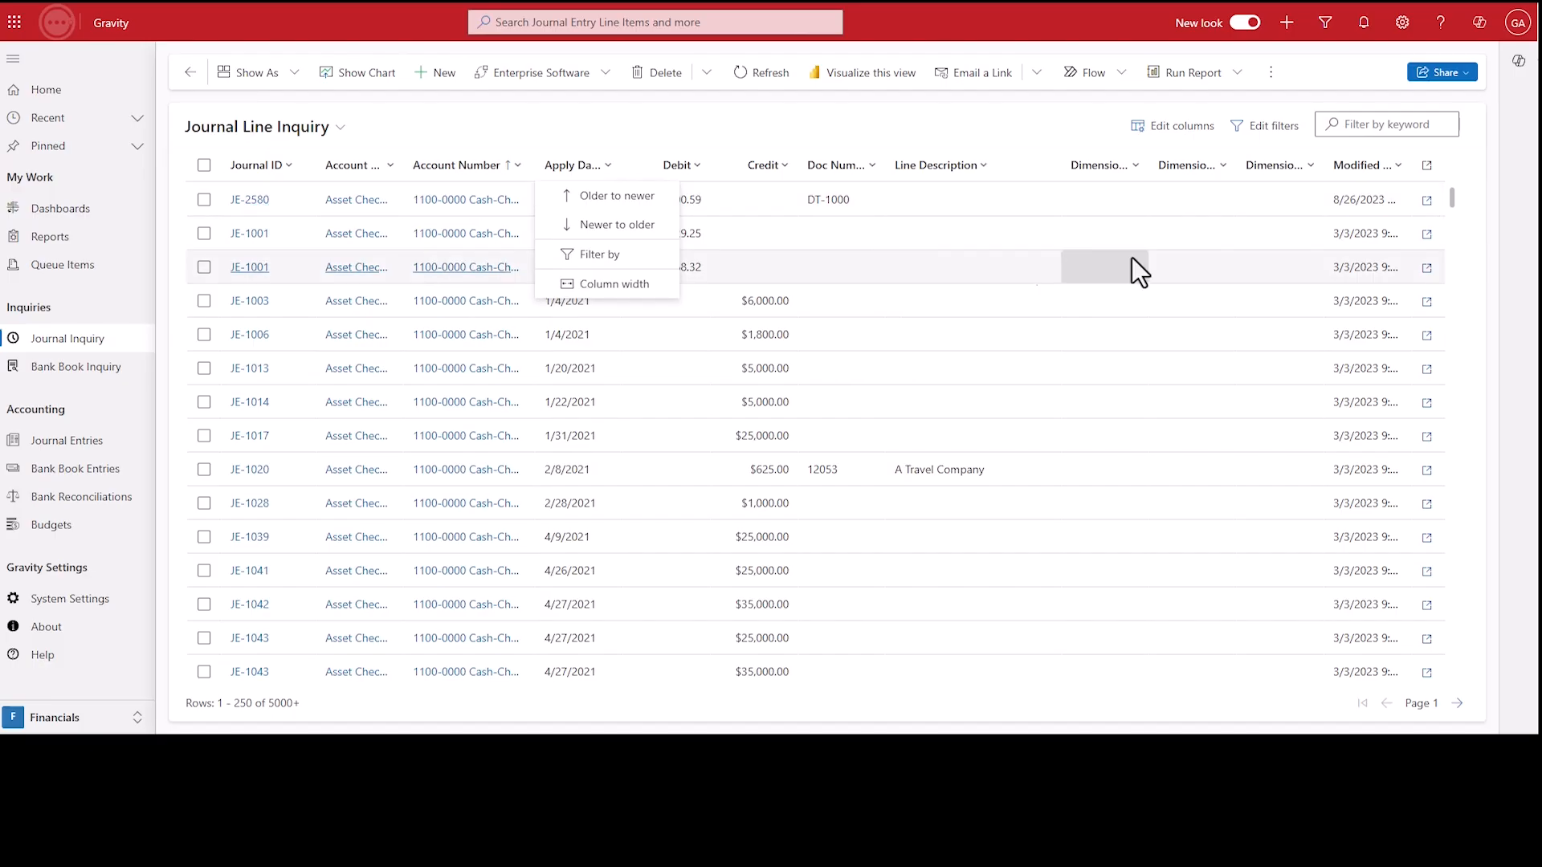
{"action": "left_click", "coordinate": [1033, 151]}
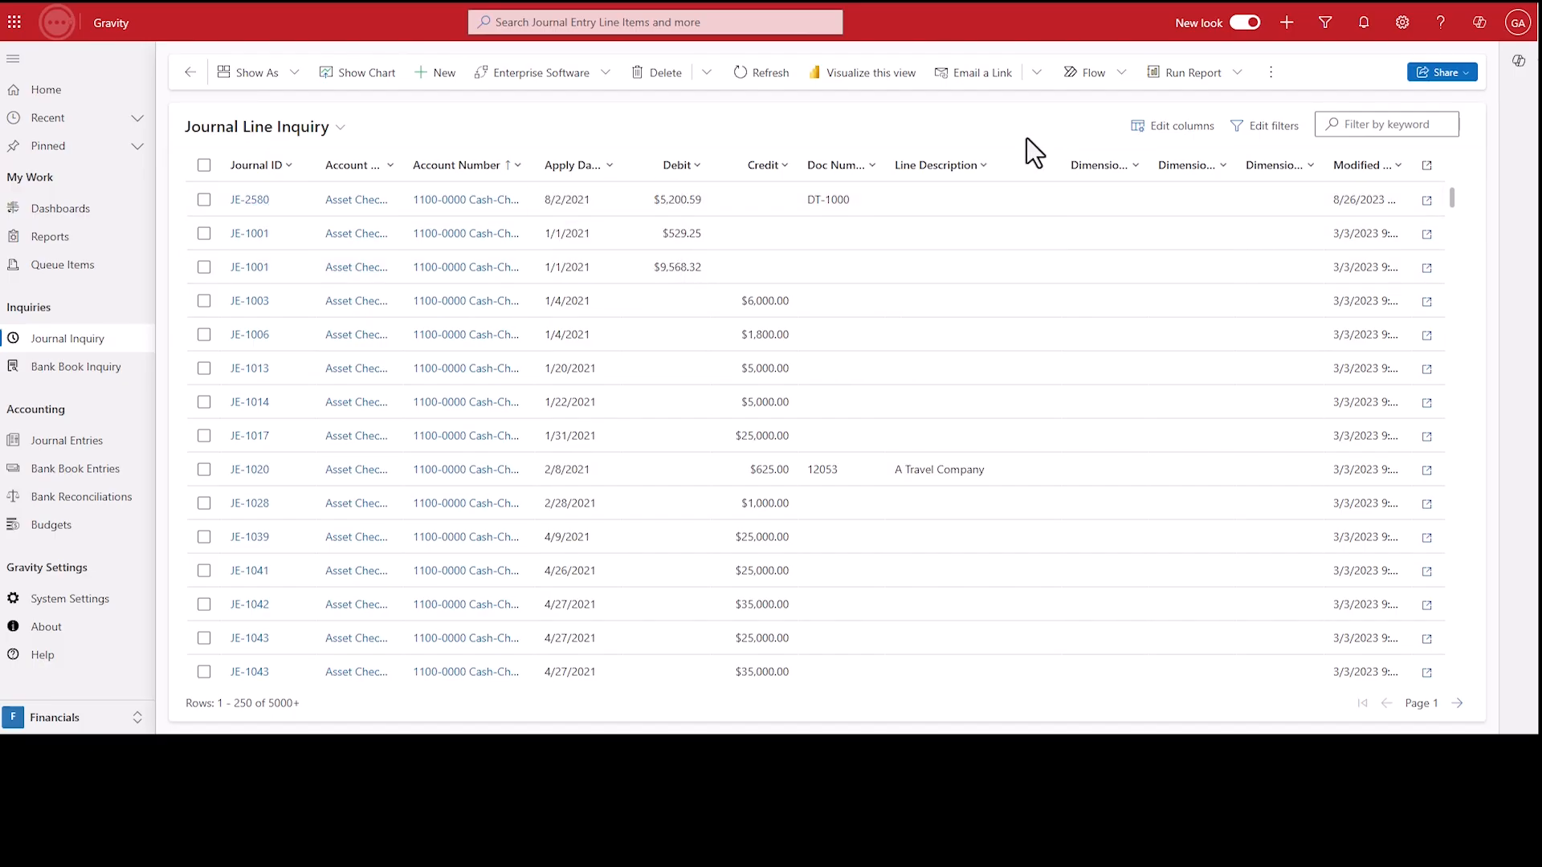
Remove the Dimension 3 column from the Journal Line Inquiry view and add the Created By column
{"action": "left_click", "coordinate": [1195, 127]}
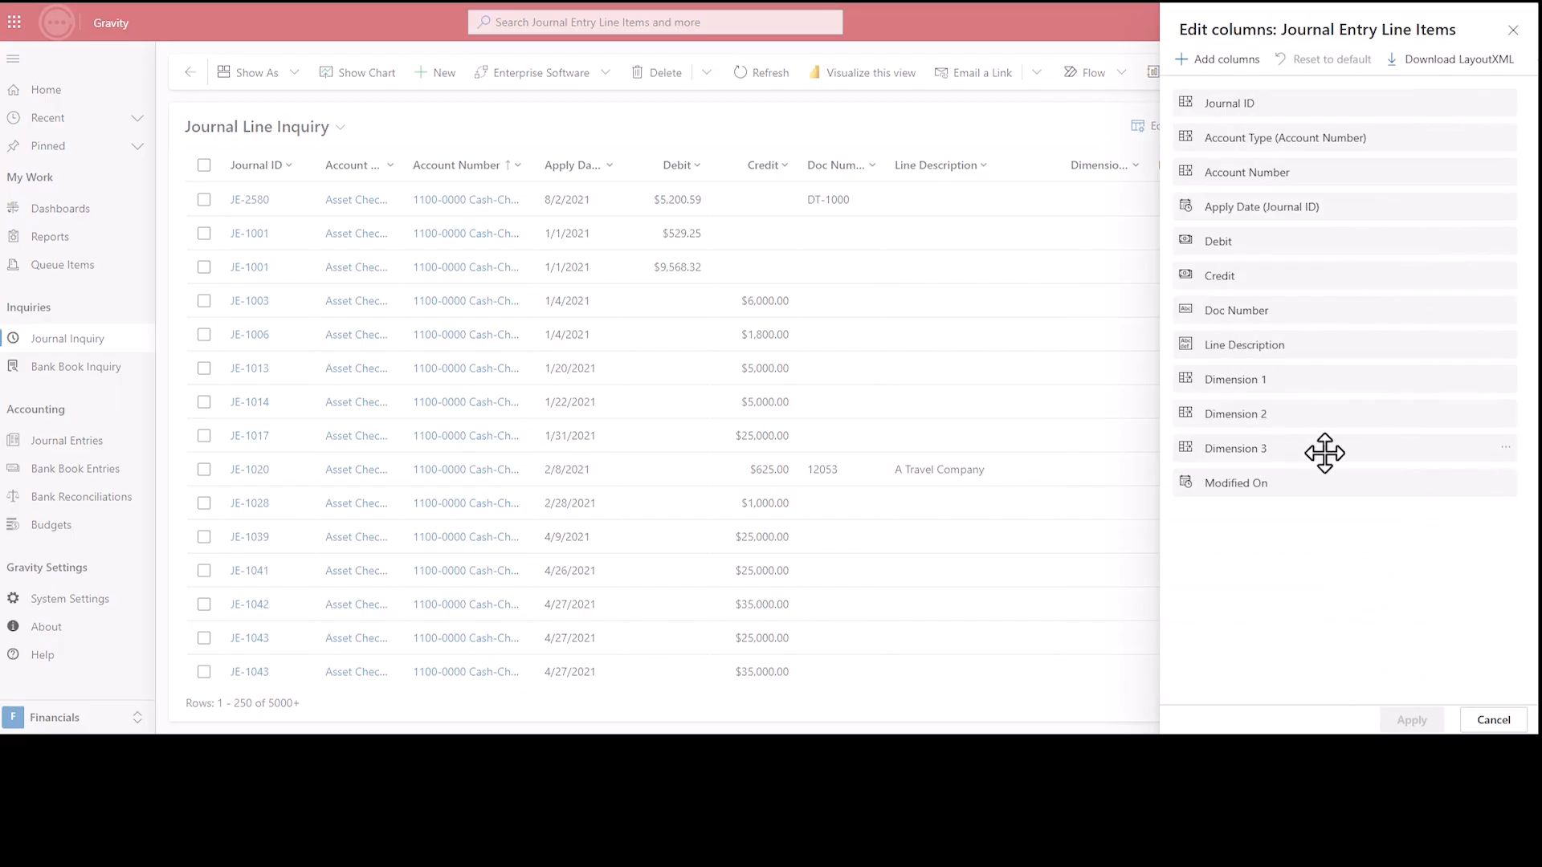
{"action": "left_click", "coordinate": [1499, 454]}
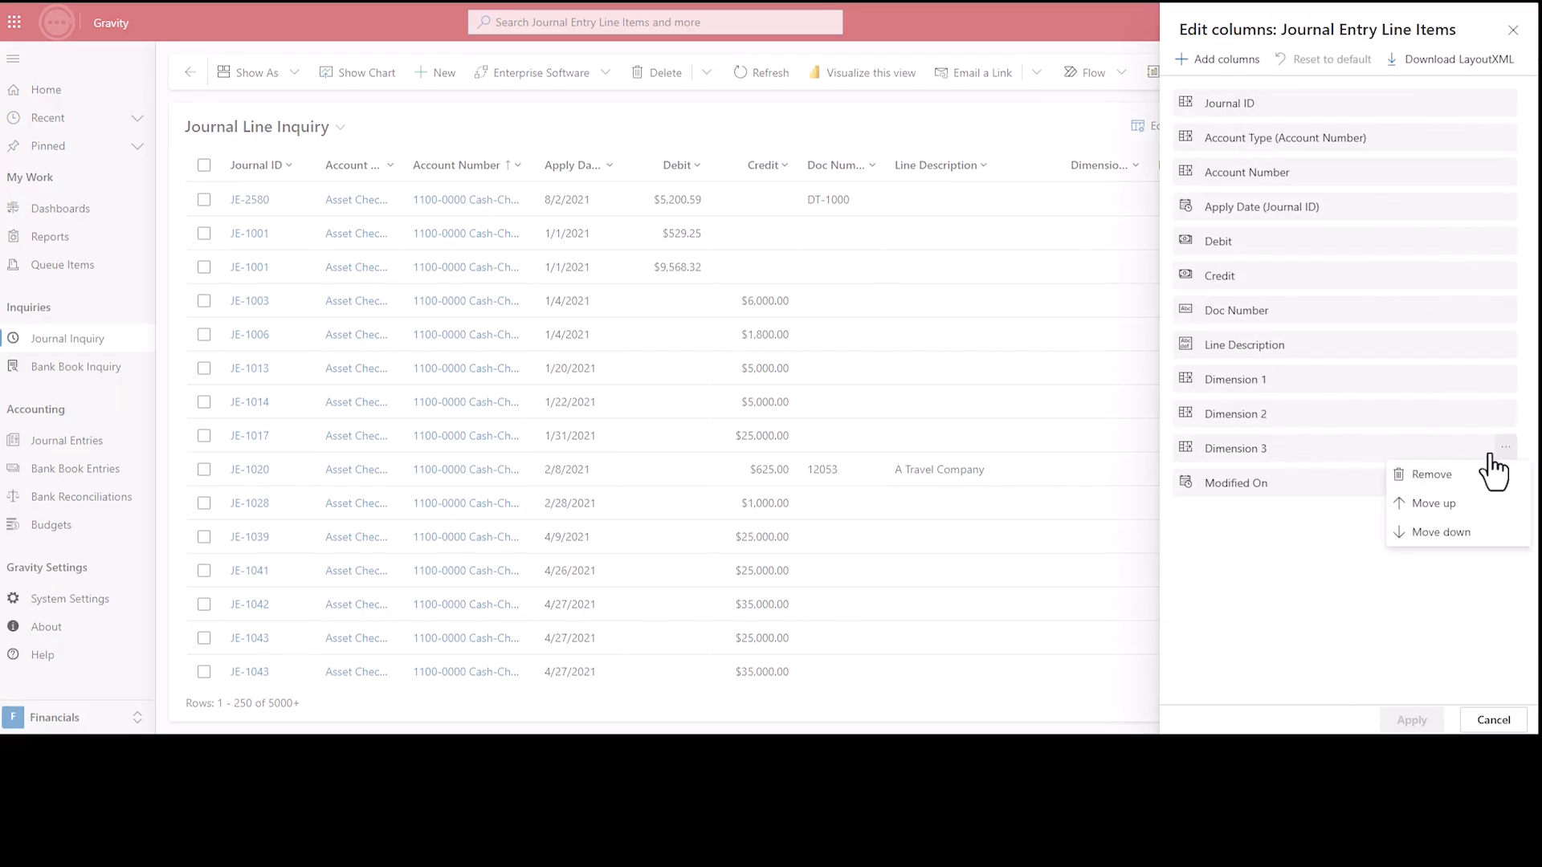
{"action": "left_click", "coordinate": [1418, 479]}
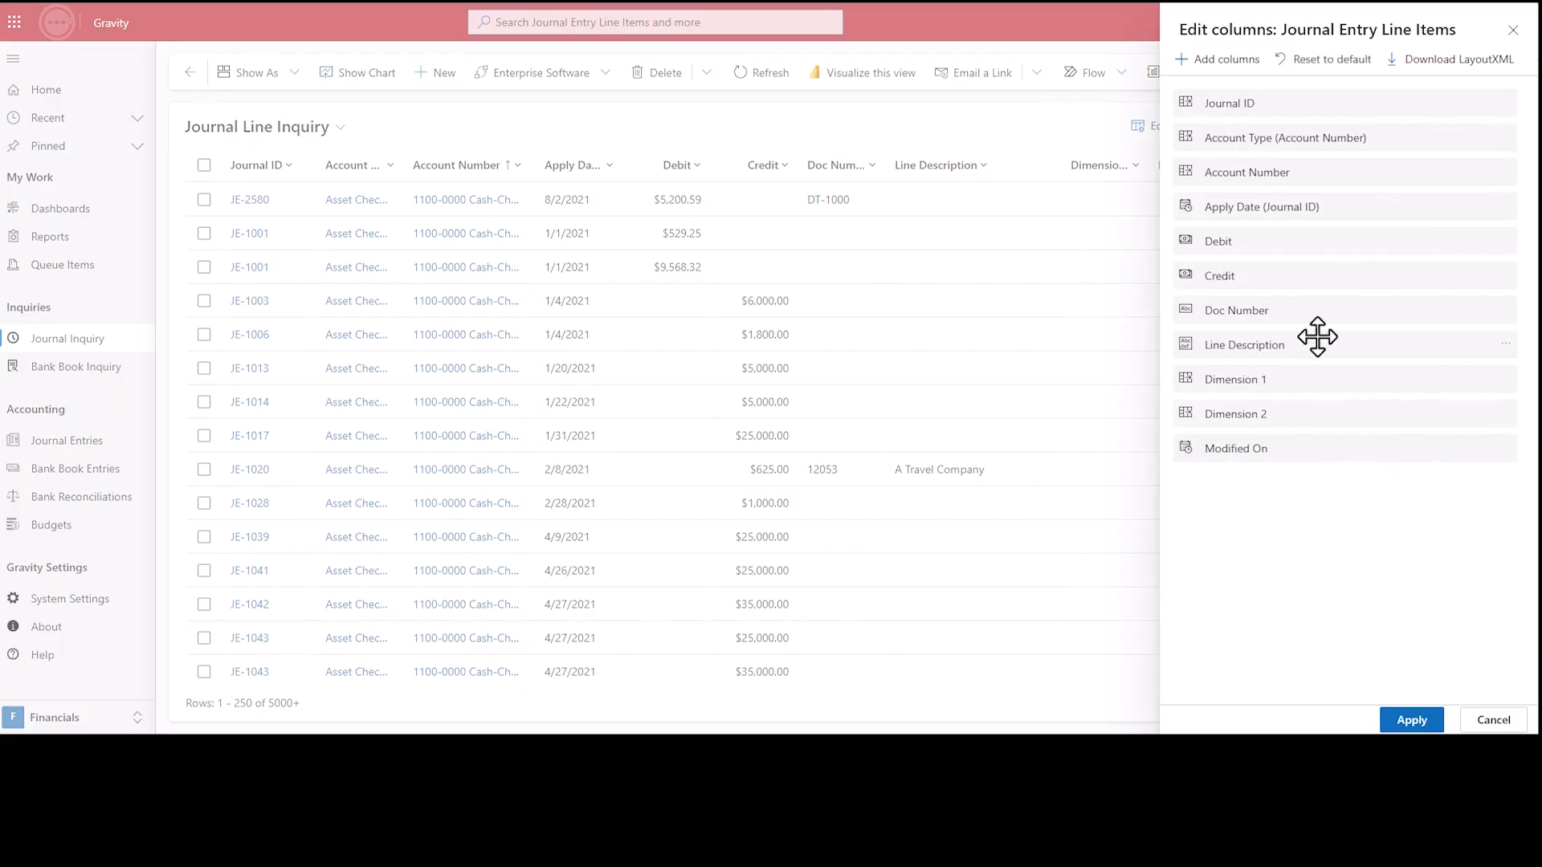
{"action": "left_click", "coordinate": [1225, 61]}
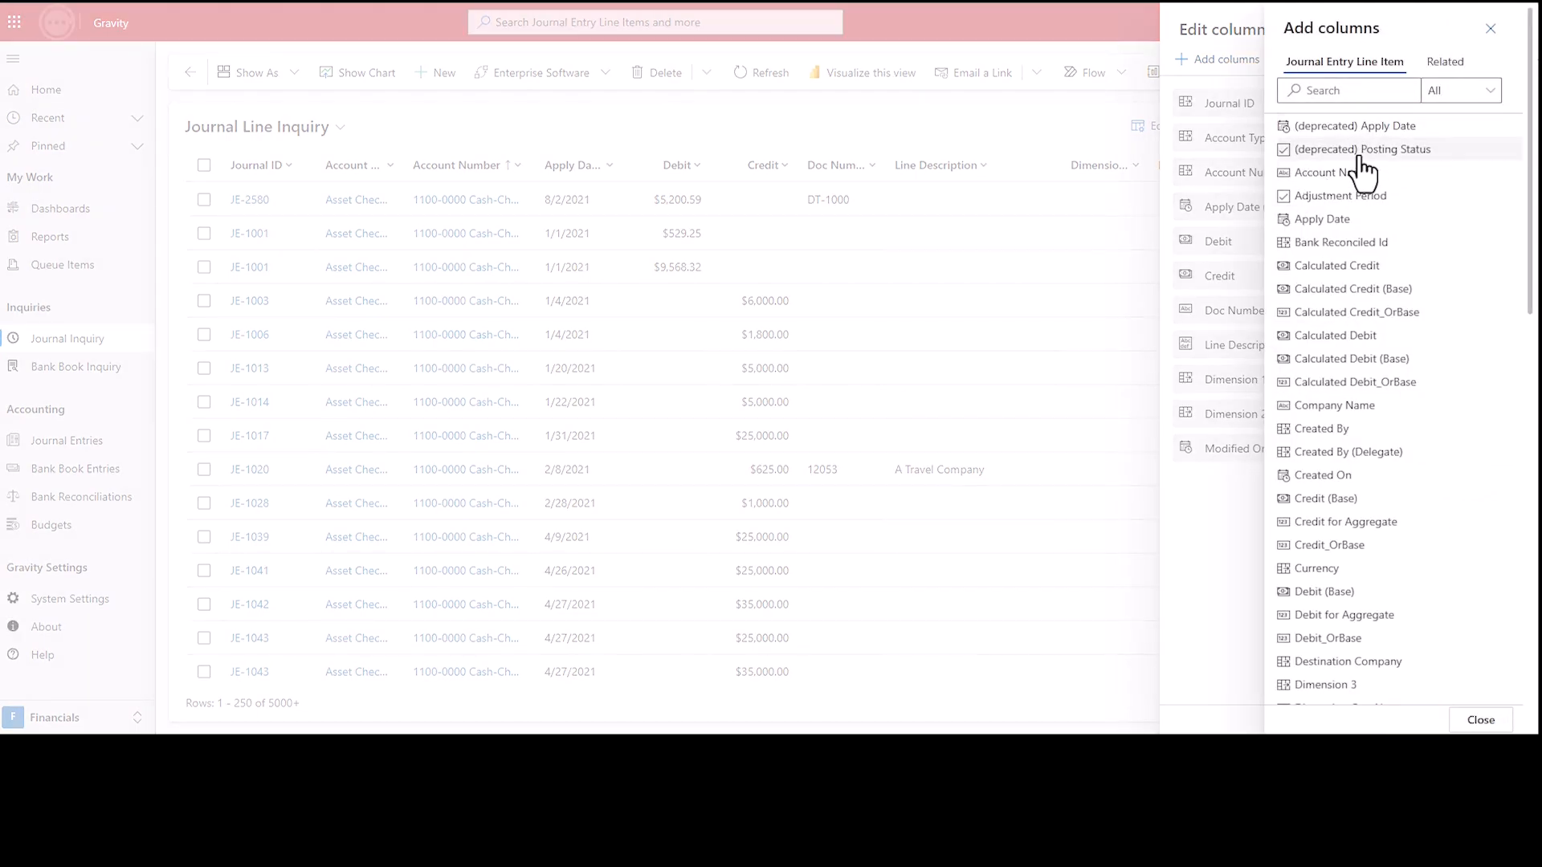
{"action": "left_click", "coordinate": [1364, 429]}
{"action": "left_click", "coordinate": [1481, 722]}
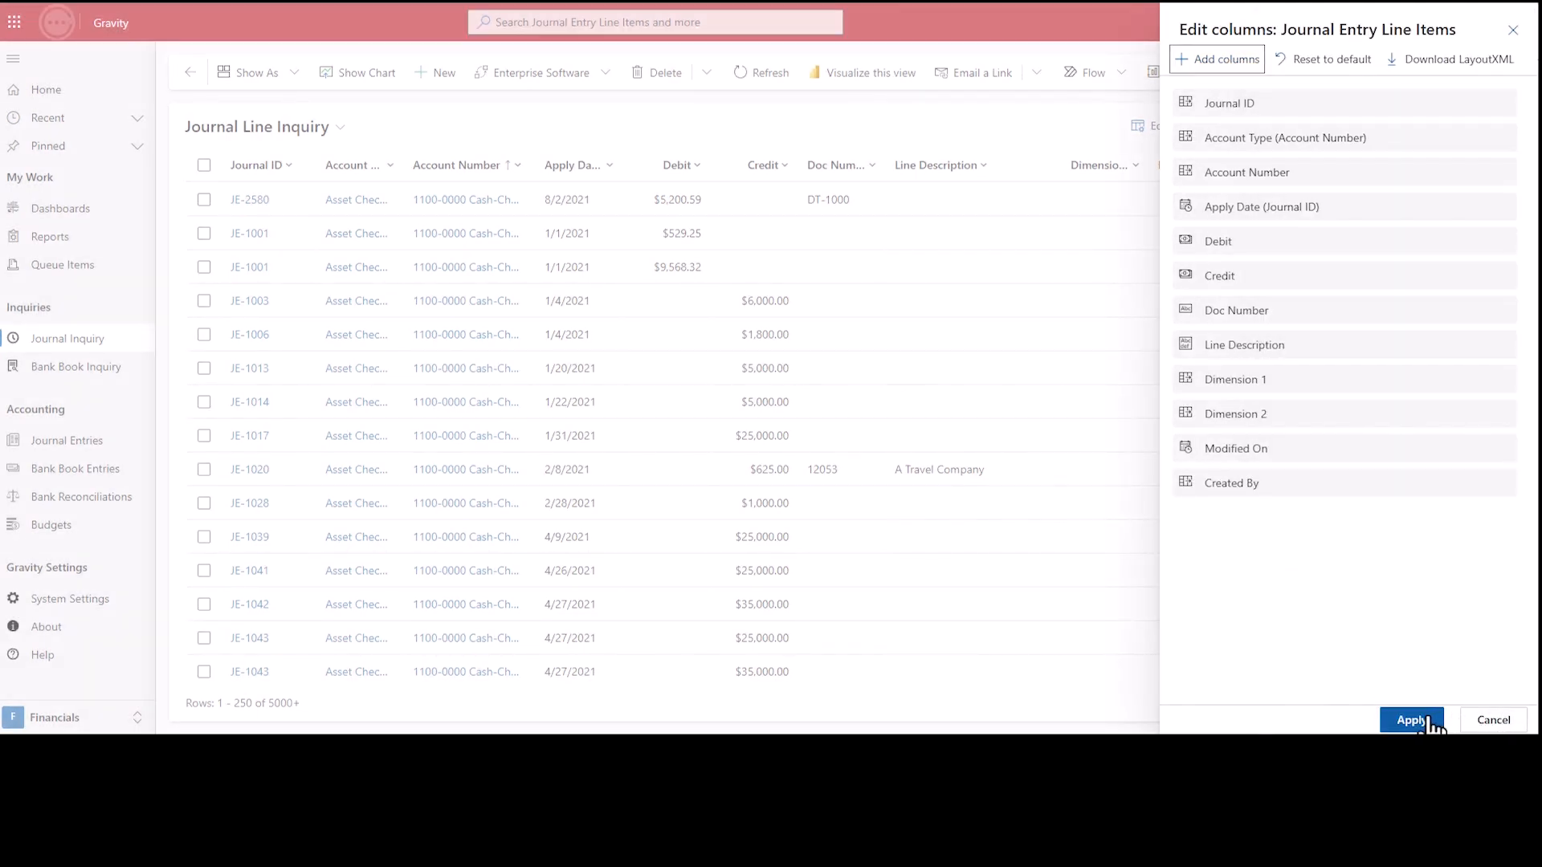
{"action": "left_click", "coordinate": [1430, 722]}
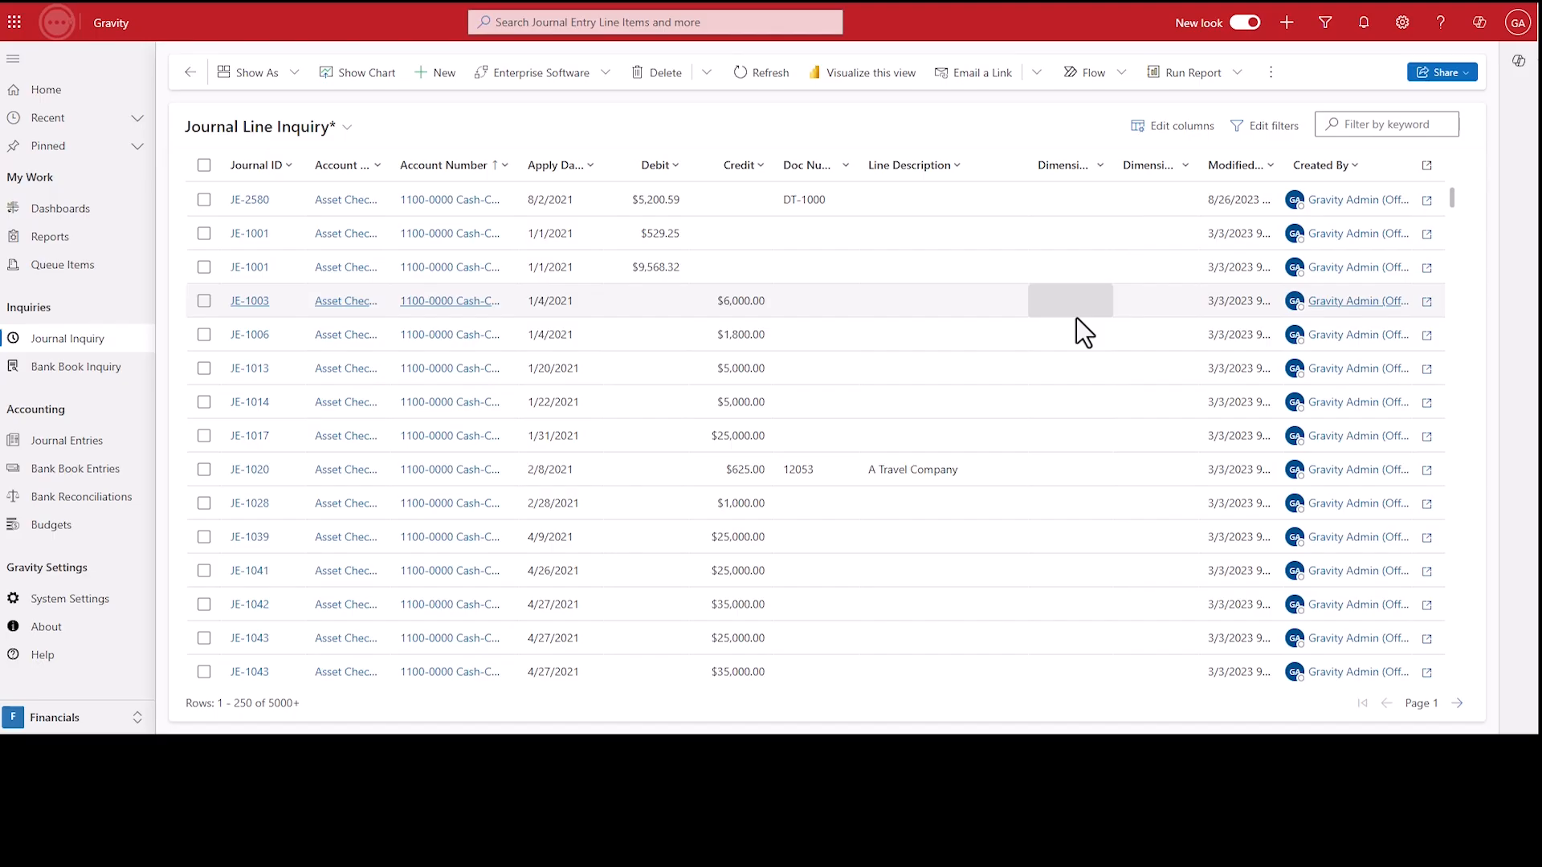
{"action": "left_click", "coordinate": [347, 129]}
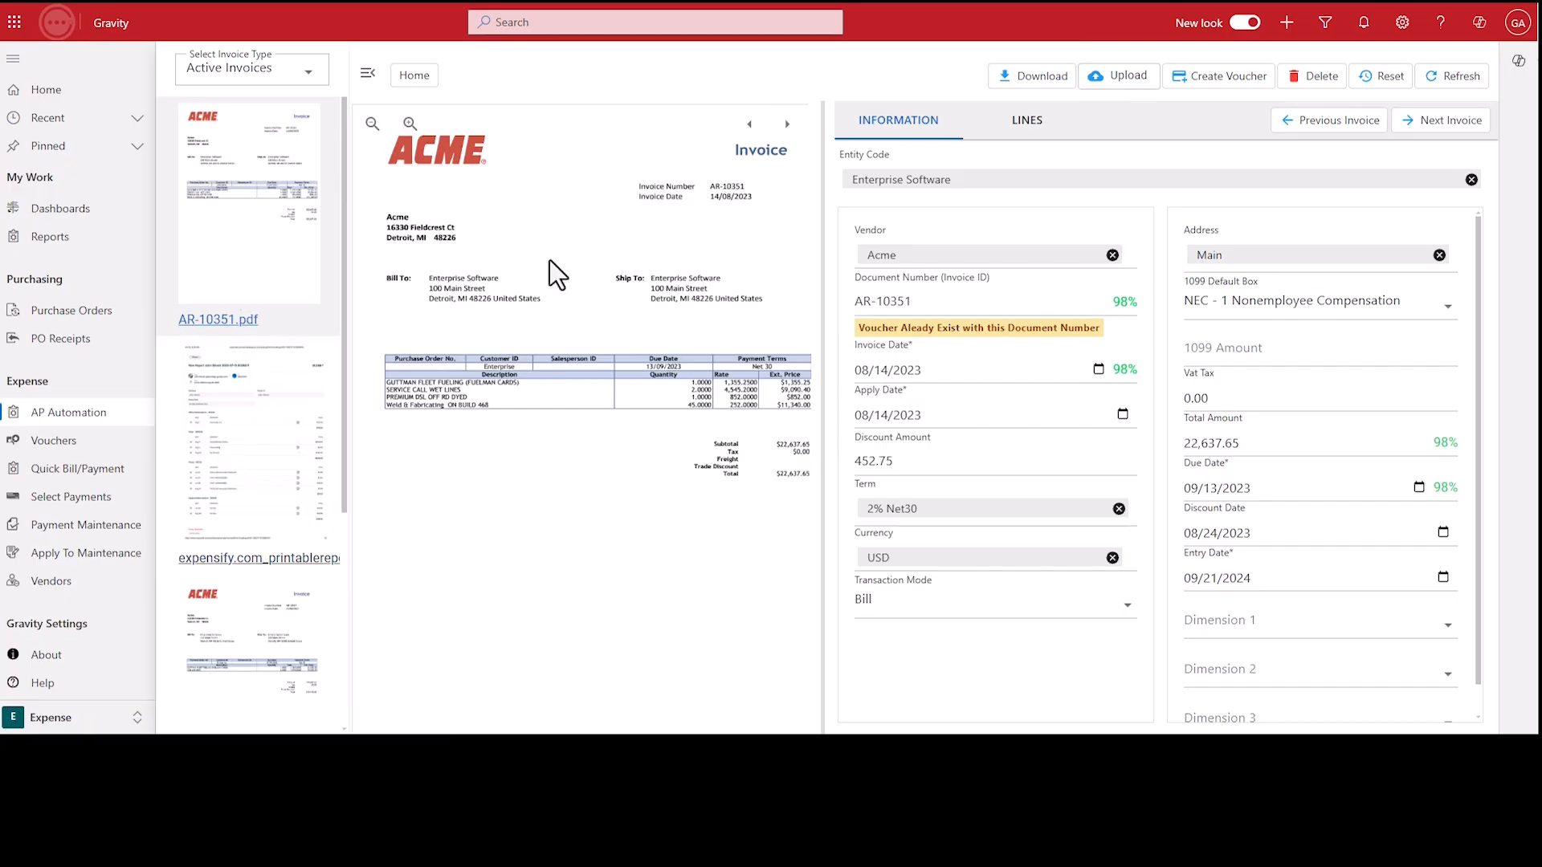
Collapse the invoice list and site navigation in AP Automation, and widen the Acme invoice preview
{"action": "left_click", "coordinate": [363, 79]}
{"action": "left_click", "coordinate": [12, 59]}
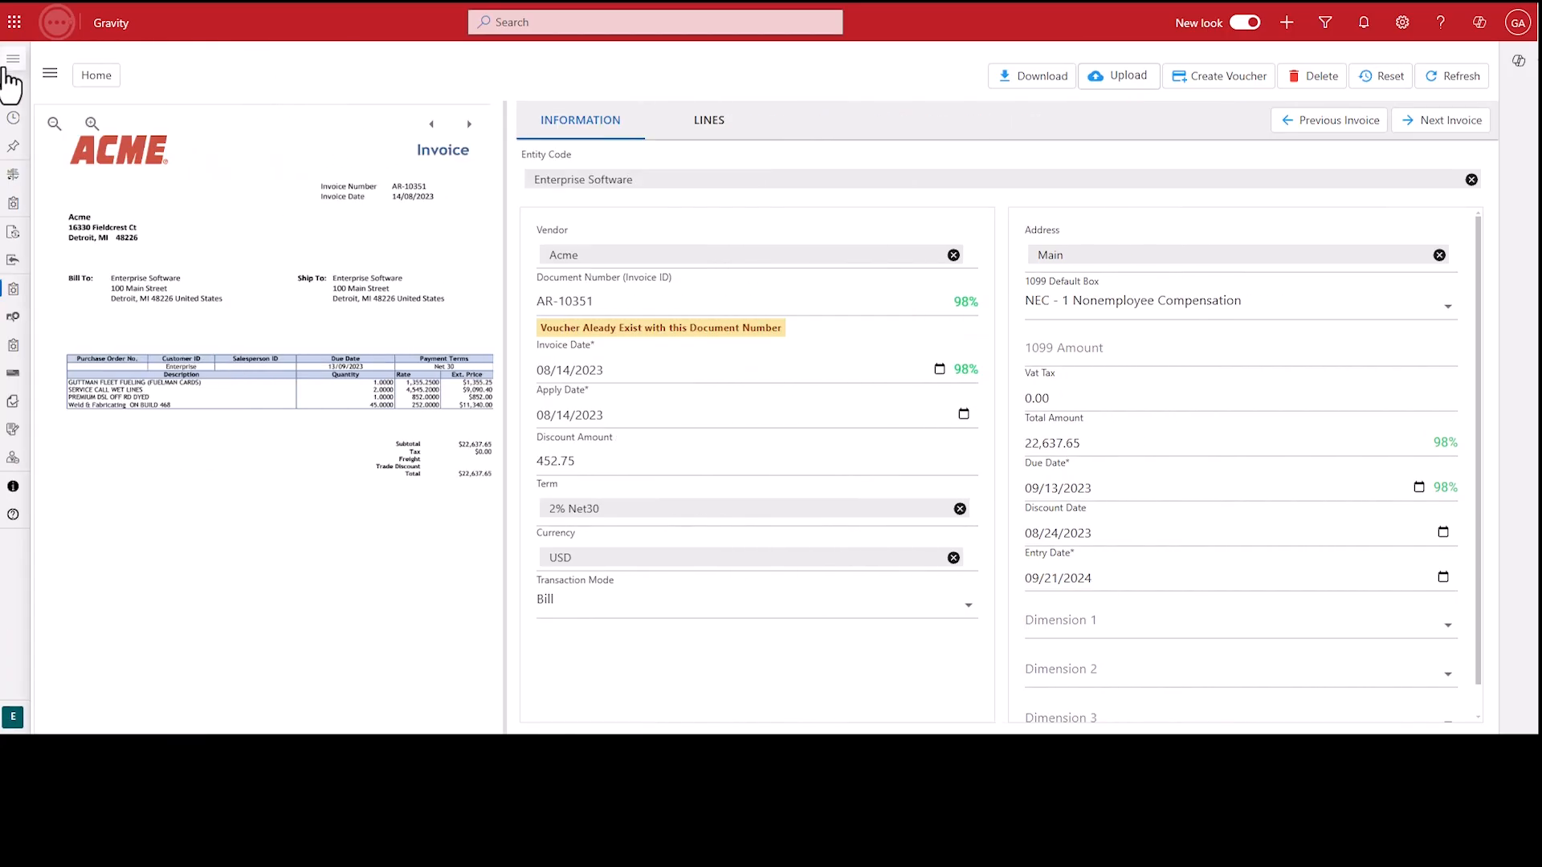
{"action": "left_click_drag", "start_coordinate": [501, 288], "coordinate": [545, 289]}
{"action": "mouse_move", "coordinate": [156, 163]}
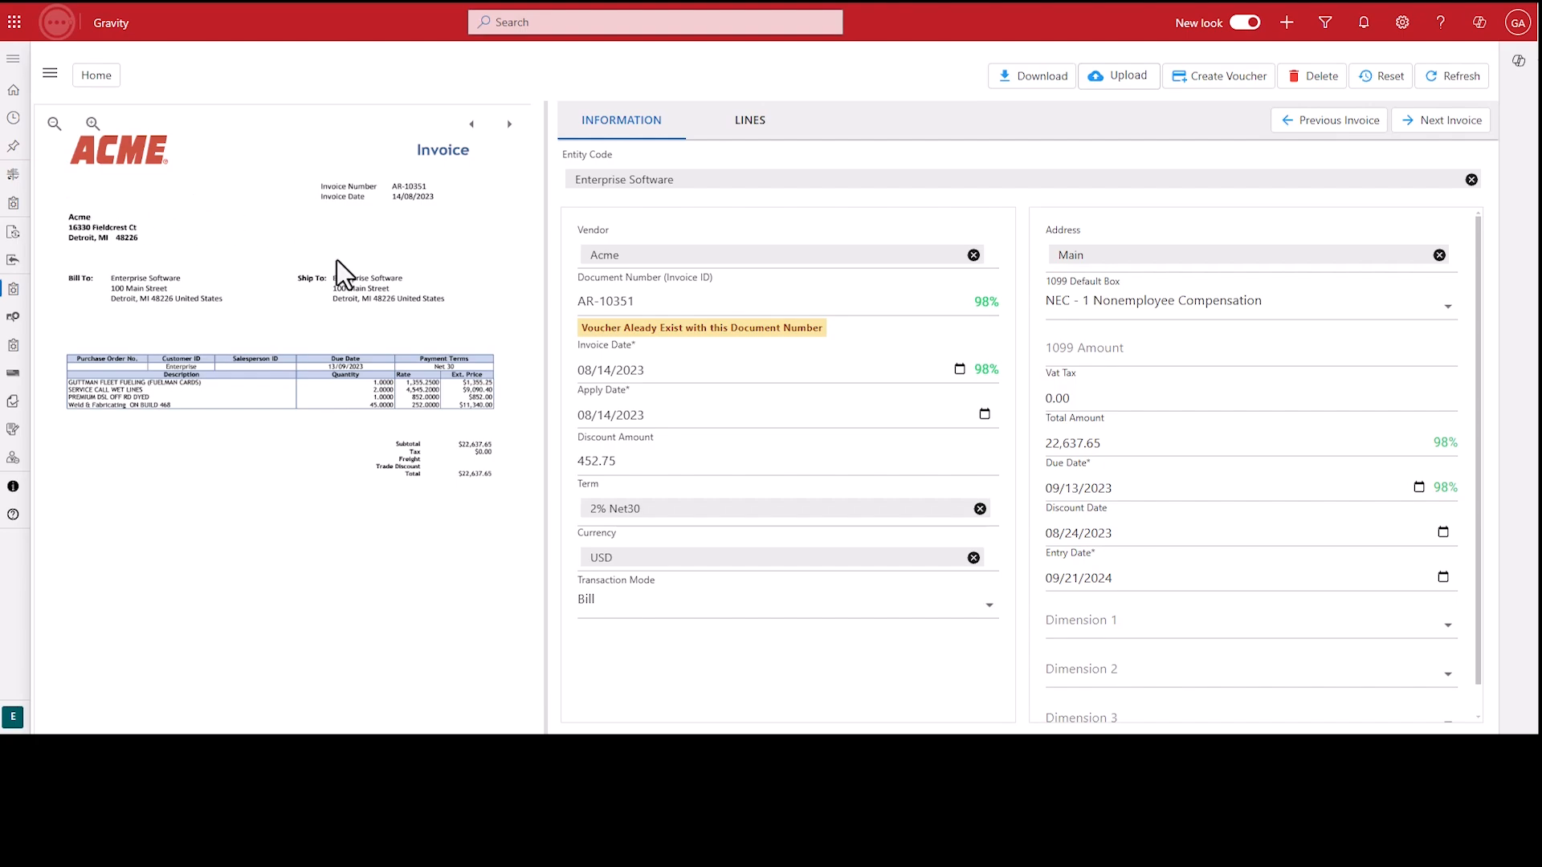
{"action": "left_click", "coordinate": [657, 302]}
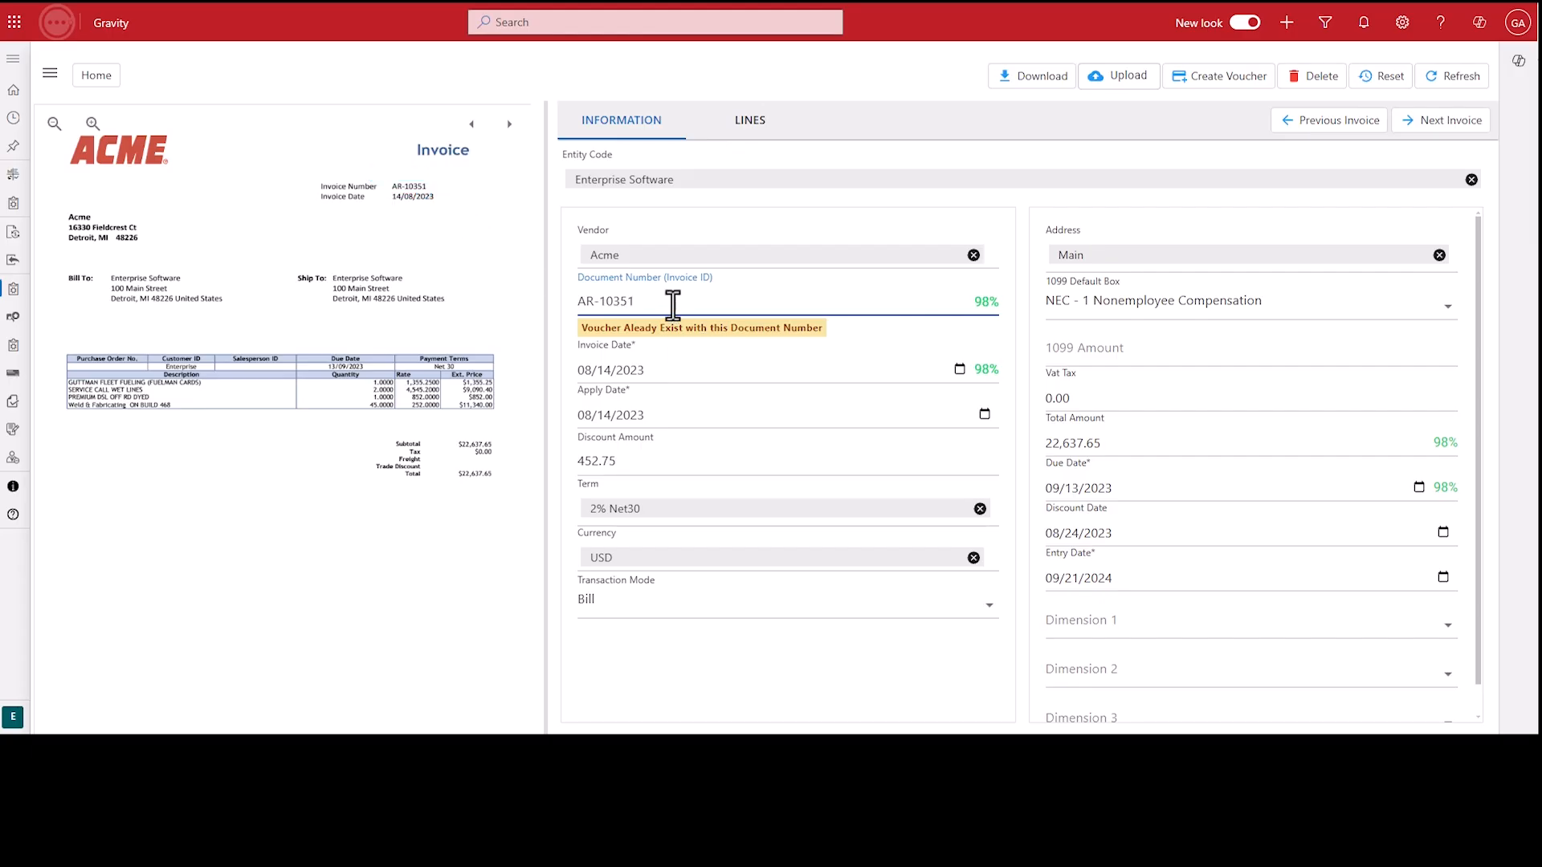
Show the Acme invoice's lines, widen the Line Description column to fit the full text, and narrow the Entity Code column
{"action": "left_click", "coordinate": [741, 130]}
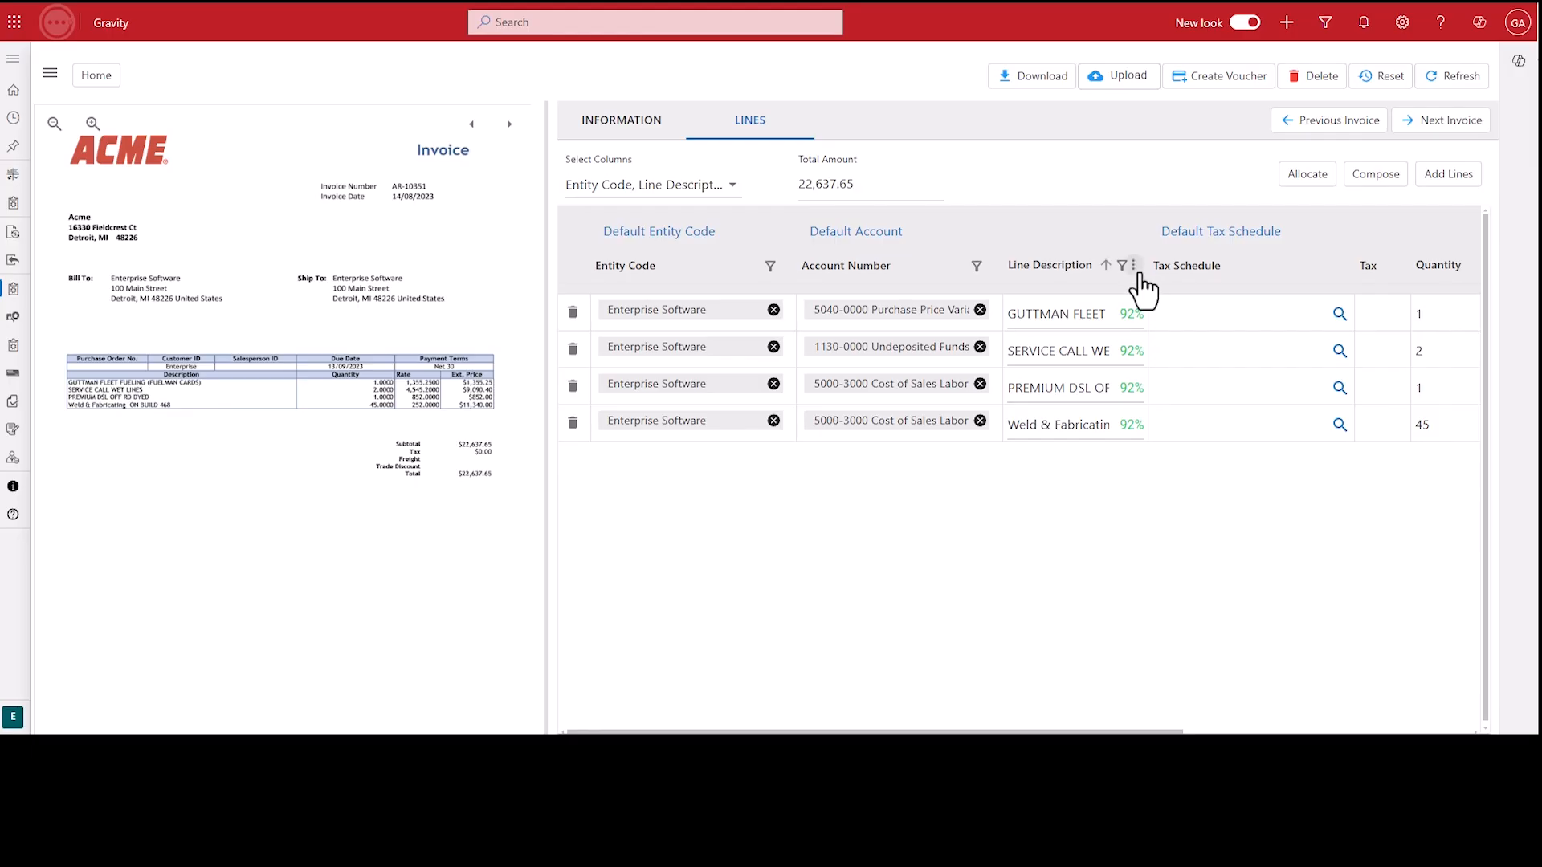
{"action": "left_click_drag", "start_coordinate": [1147, 279], "coordinate": [1312, 279]}
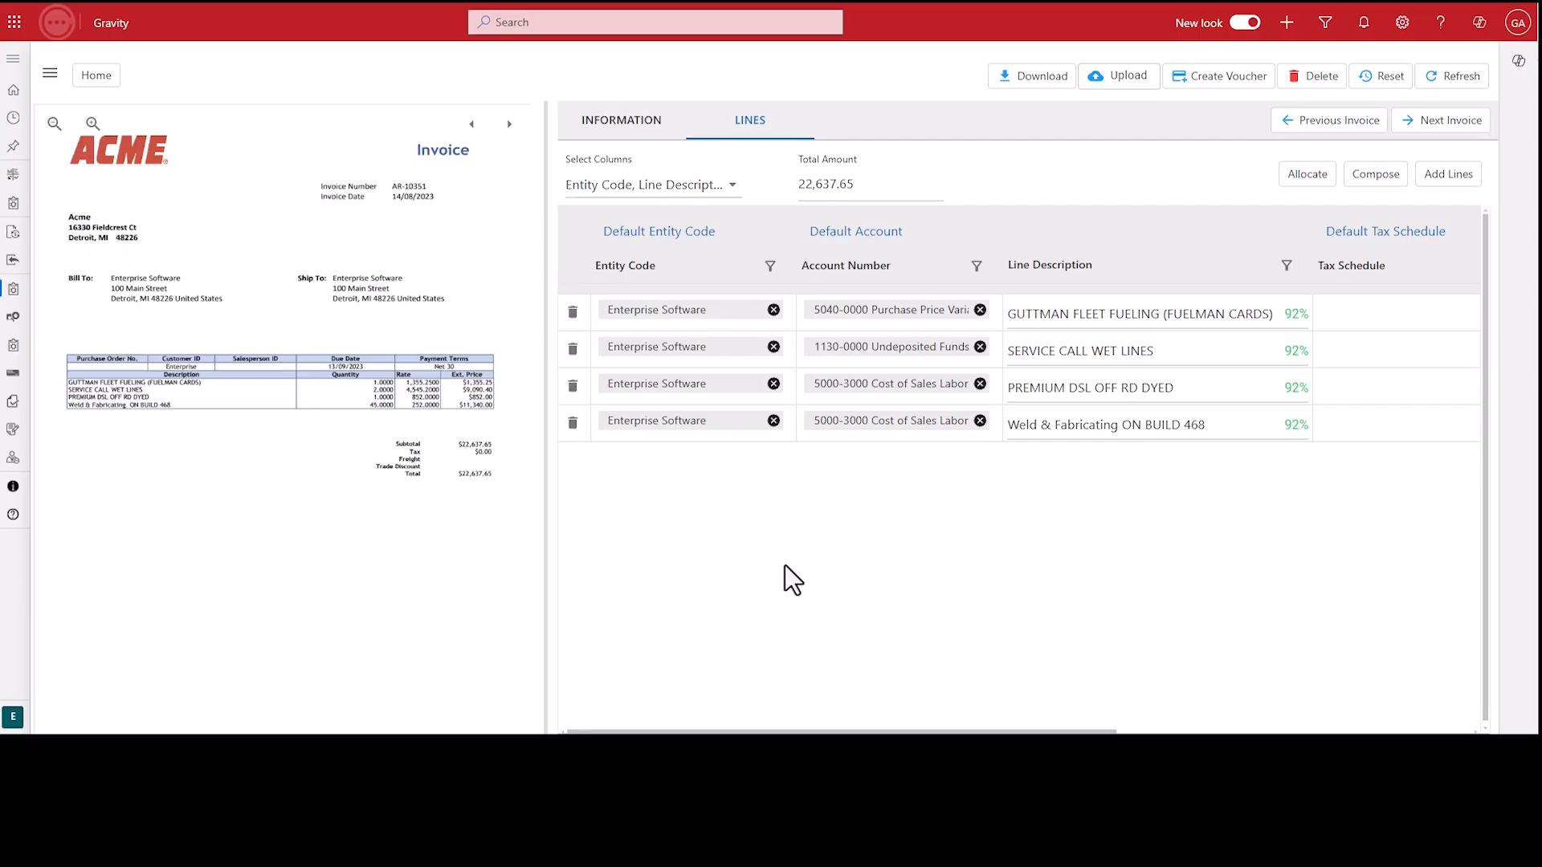
{"action": "left_click_drag", "start_coordinate": [798, 277], "coordinate": [755, 311]}
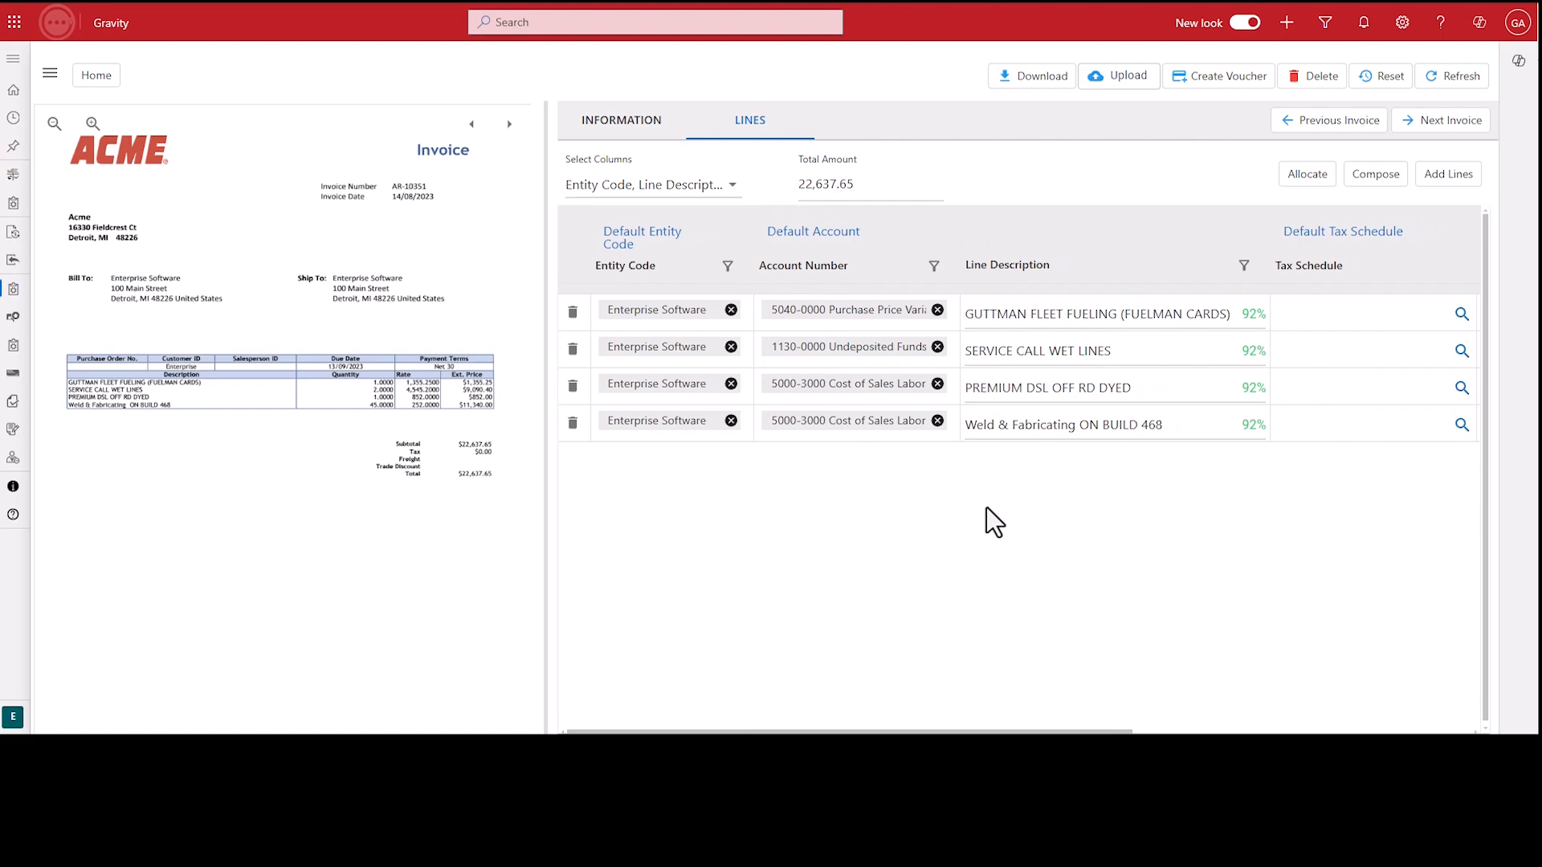
{"action": "mouse_move", "coordinate": [987, 733]}
{"action": "left_mouse_down"}
{"action": "mouse_move", "coordinate": [1326, 733]}
{"action": "mouse_move", "coordinate": [986, 733]}
{"action": "left_mouse_up"}
Change the entity code of the SERVICE CALL WET LINES line to Constellation
{"action": "left_click", "coordinate": [731, 346]}
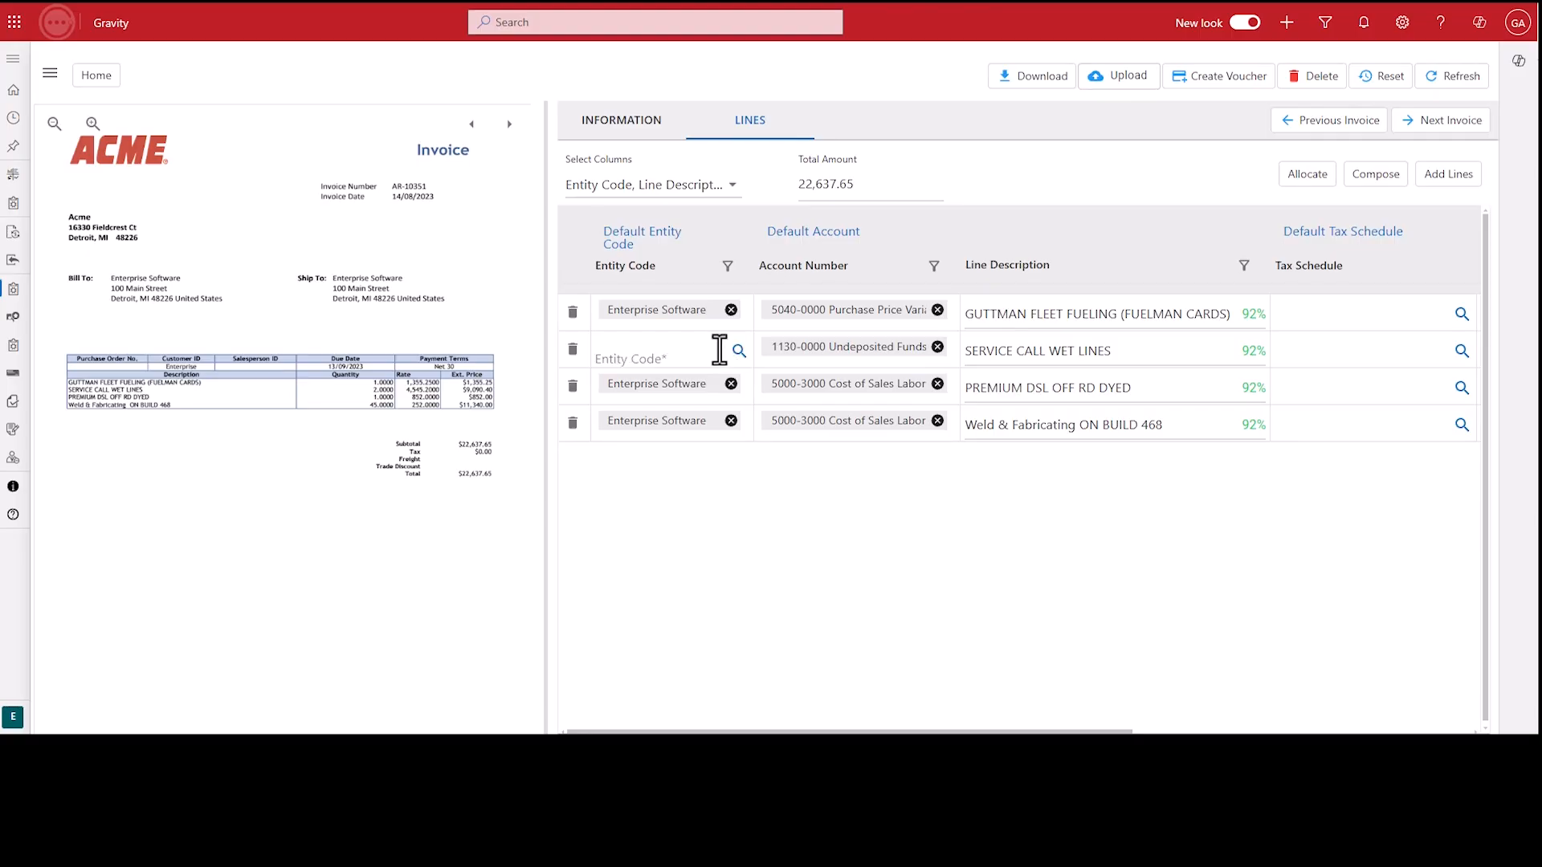
{"action": "left_click", "coordinate": [713, 348]}
{"action": "type", "text": "con"}
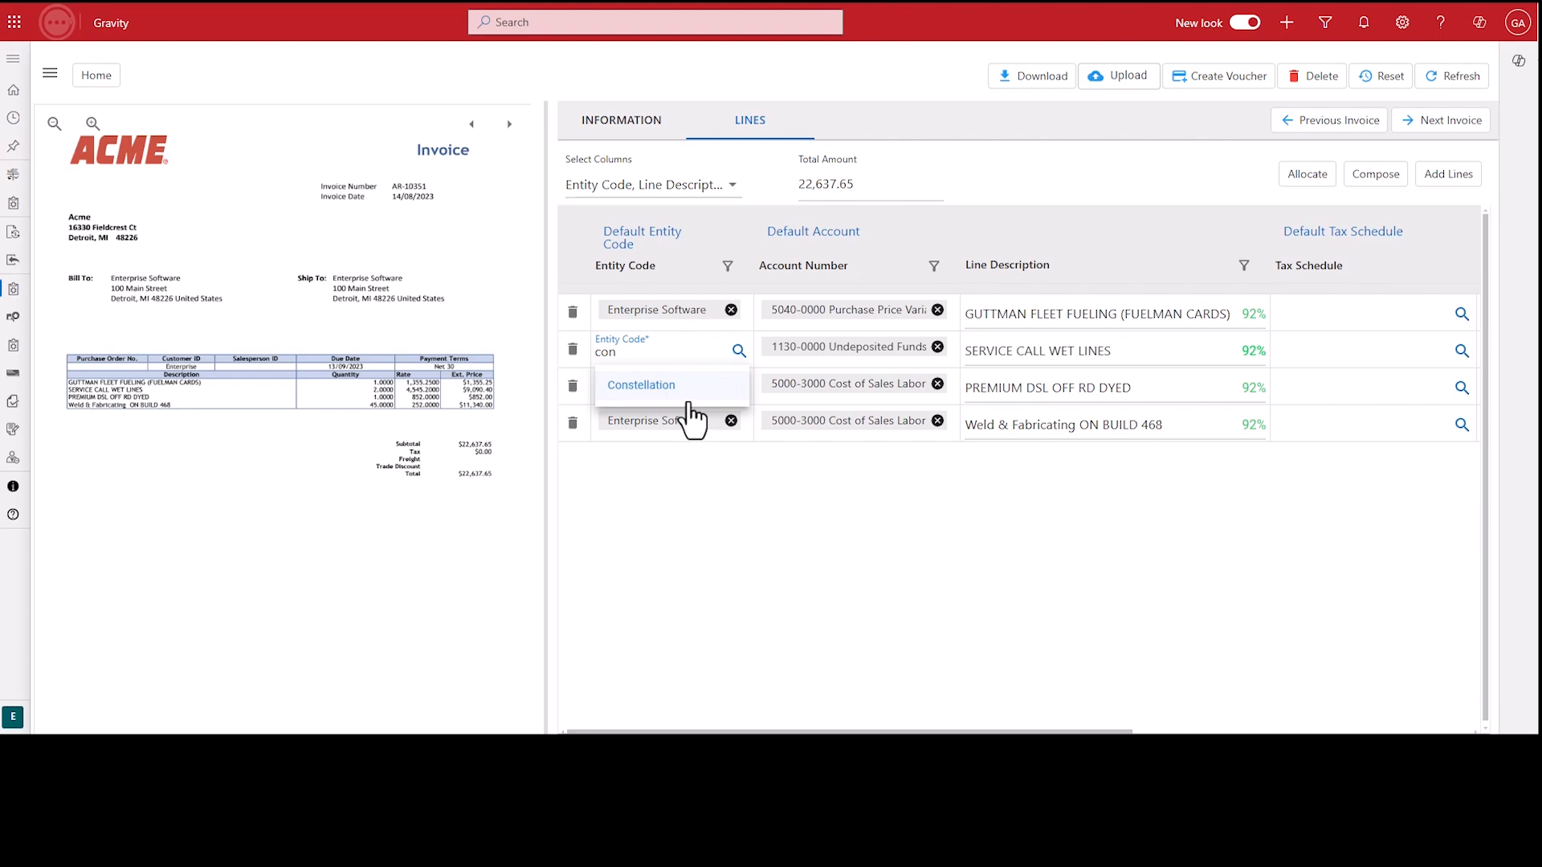
{"action": "left_click", "coordinate": [688, 400]}
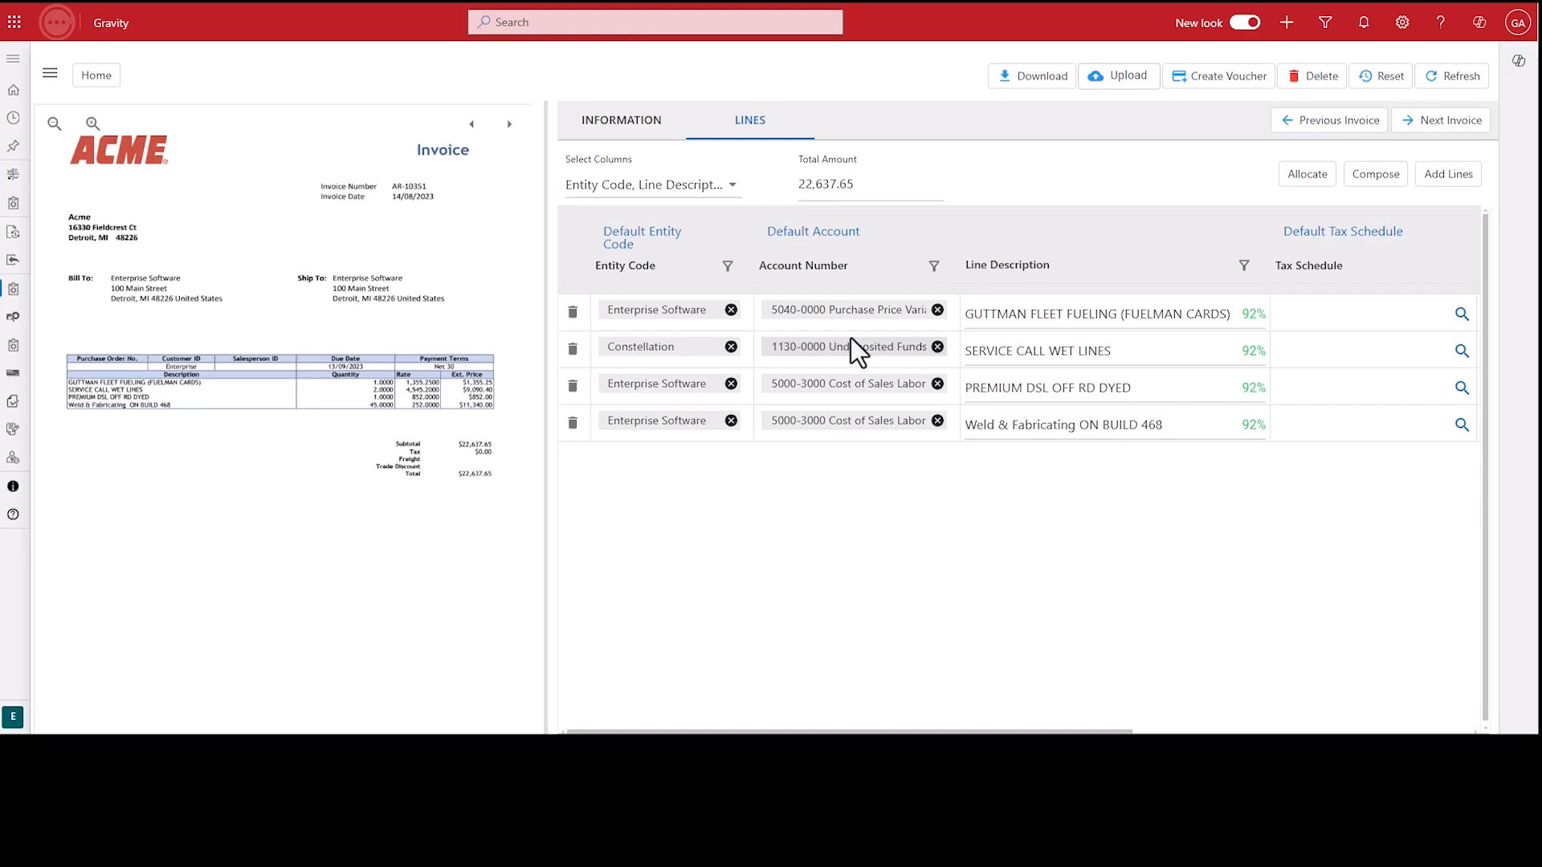
Compare the Acme invoice's header information, including its entity code, with its line items
{"action": "left_click", "coordinate": [618, 122]}
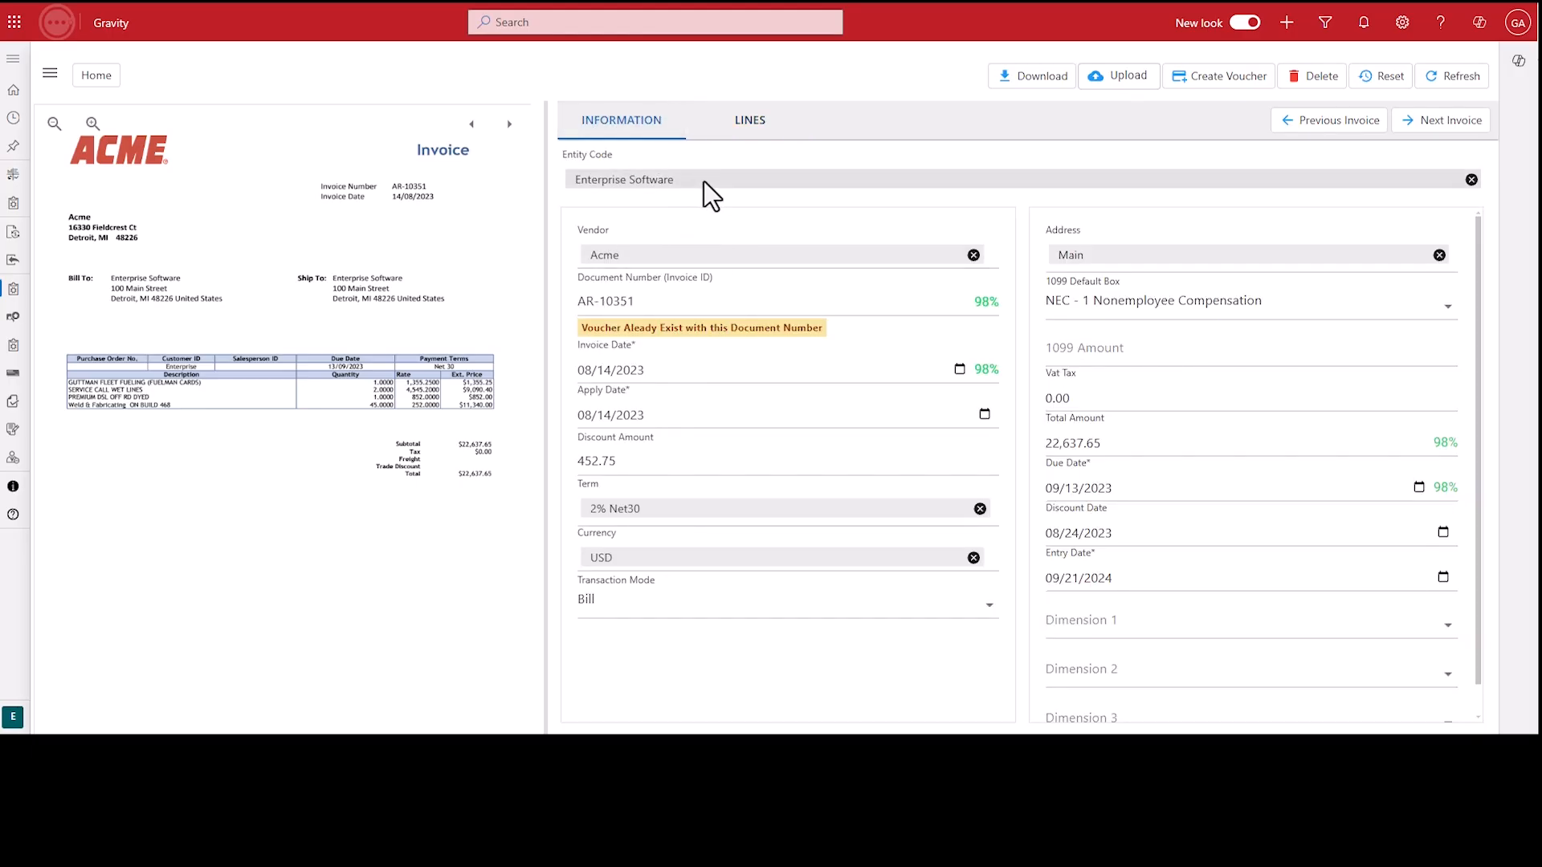
{"action": "left_click", "coordinate": [752, 142]}
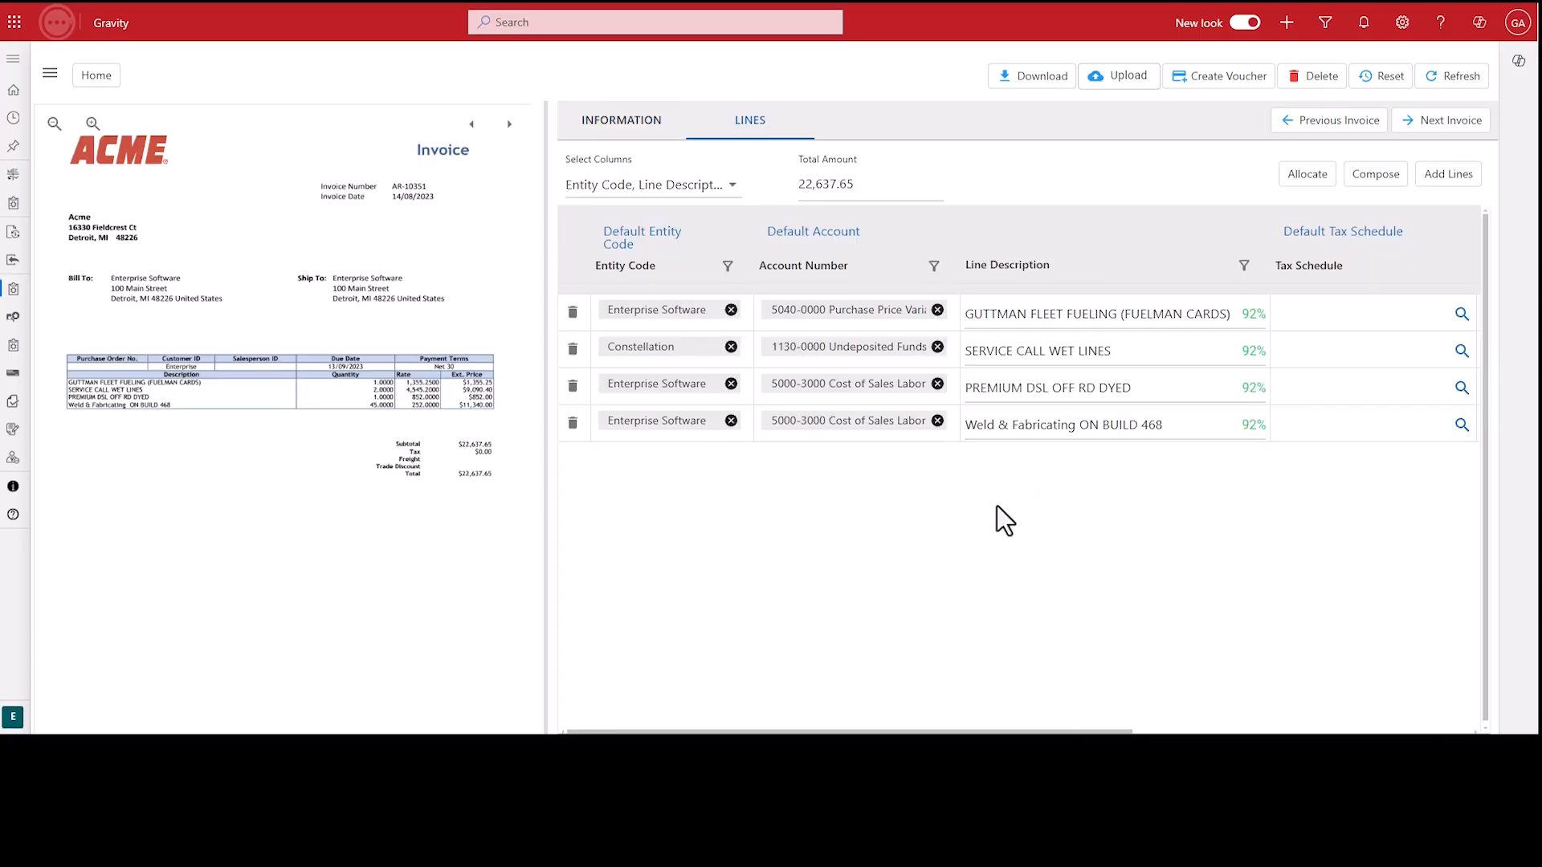
{"action": "left_click", "coordinate": [615, 128]}
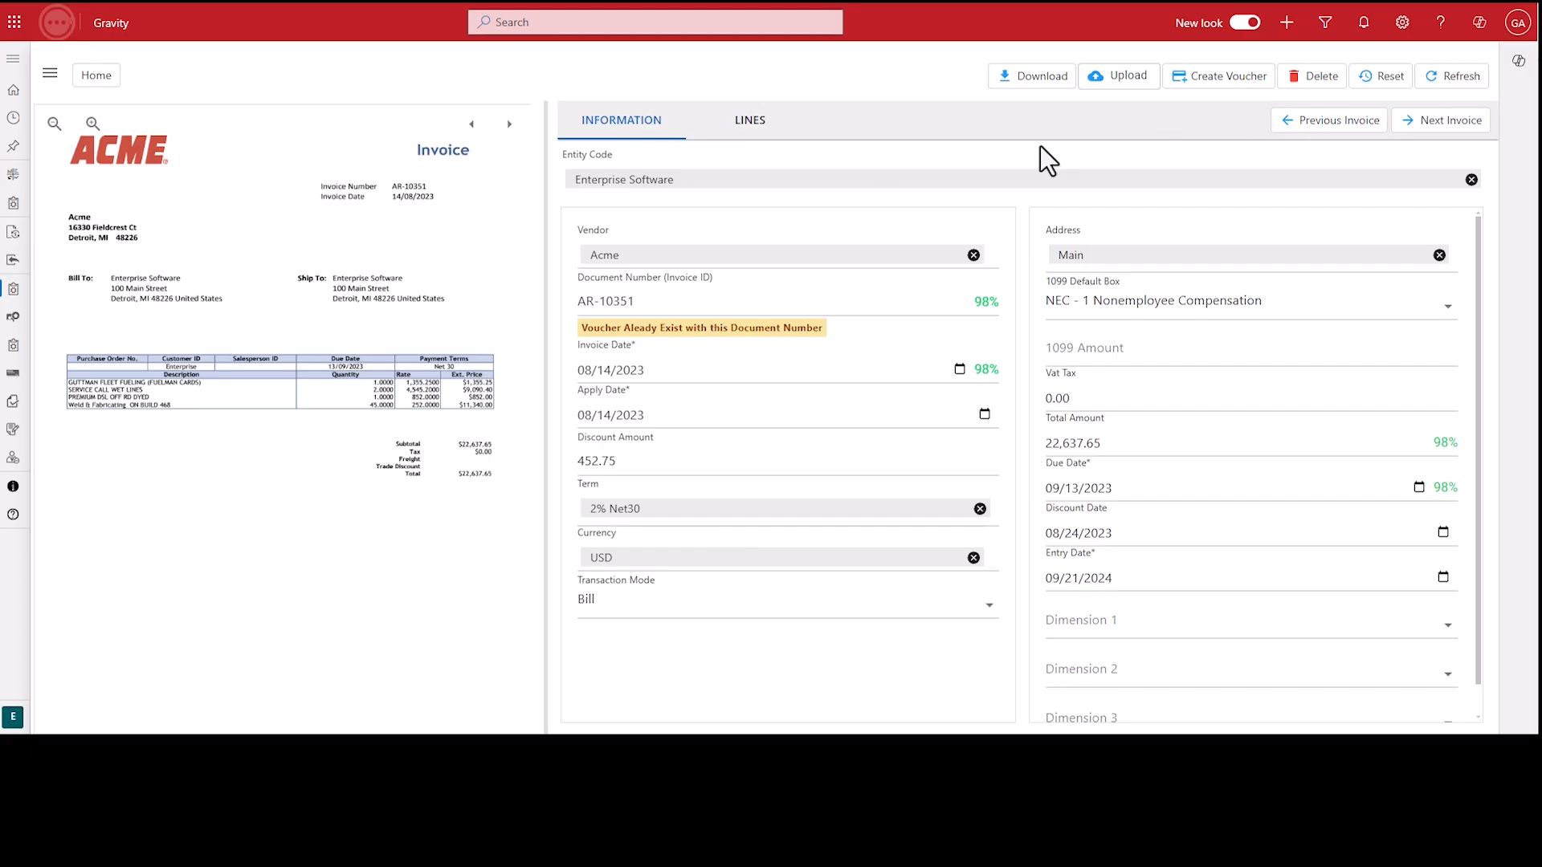
{"action": "left_click", "coordinate": [740, 127]}
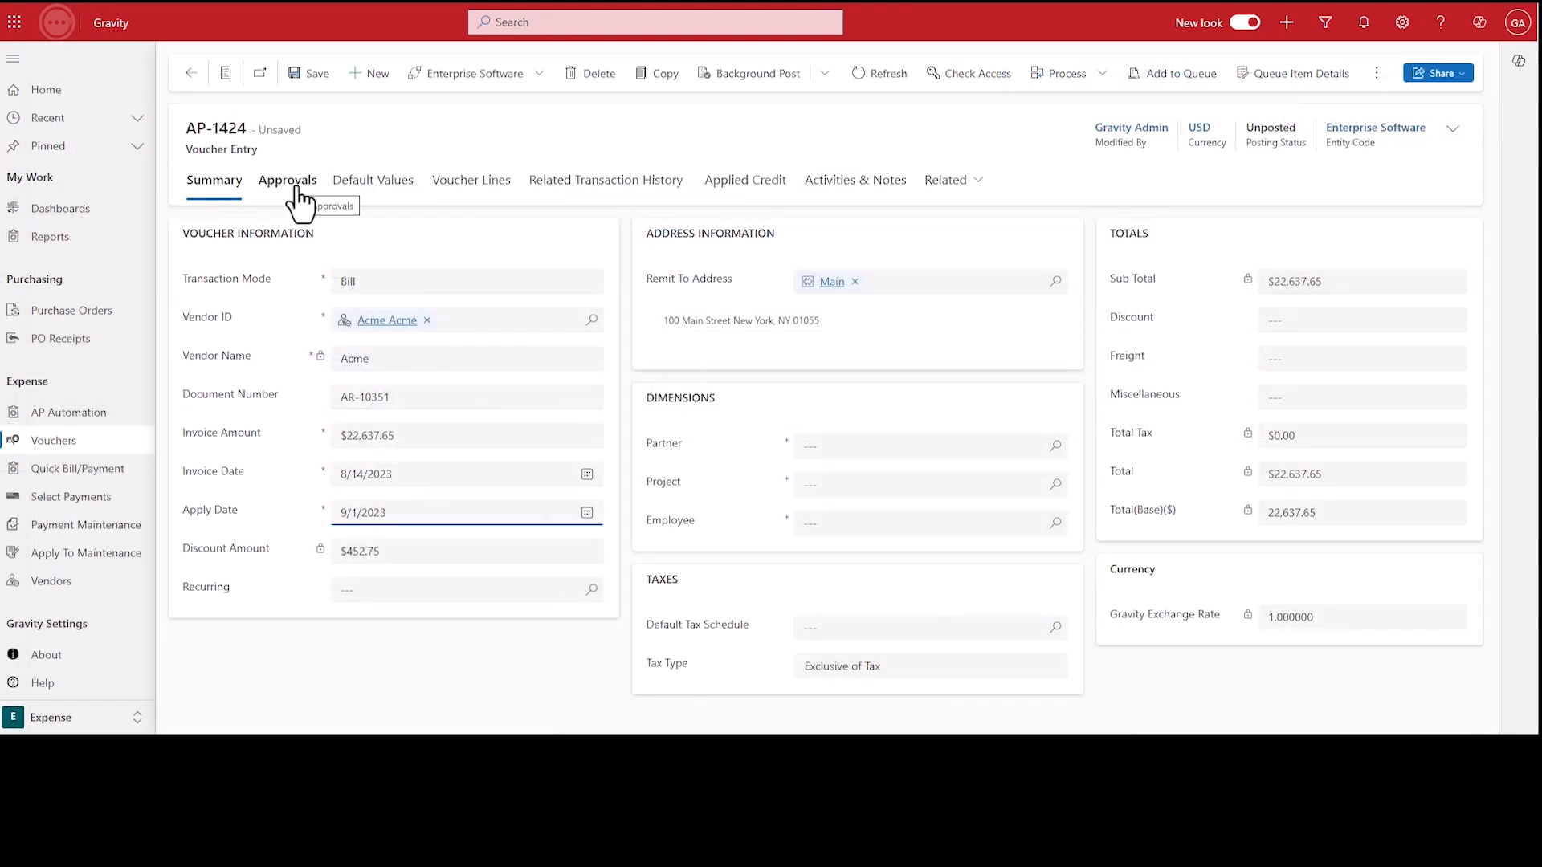
View the approvals on the Acme voucher and switch to Outlook to read the voucher approval request e-mail
{"action": "left_click", "coordinate": [296, 193]}
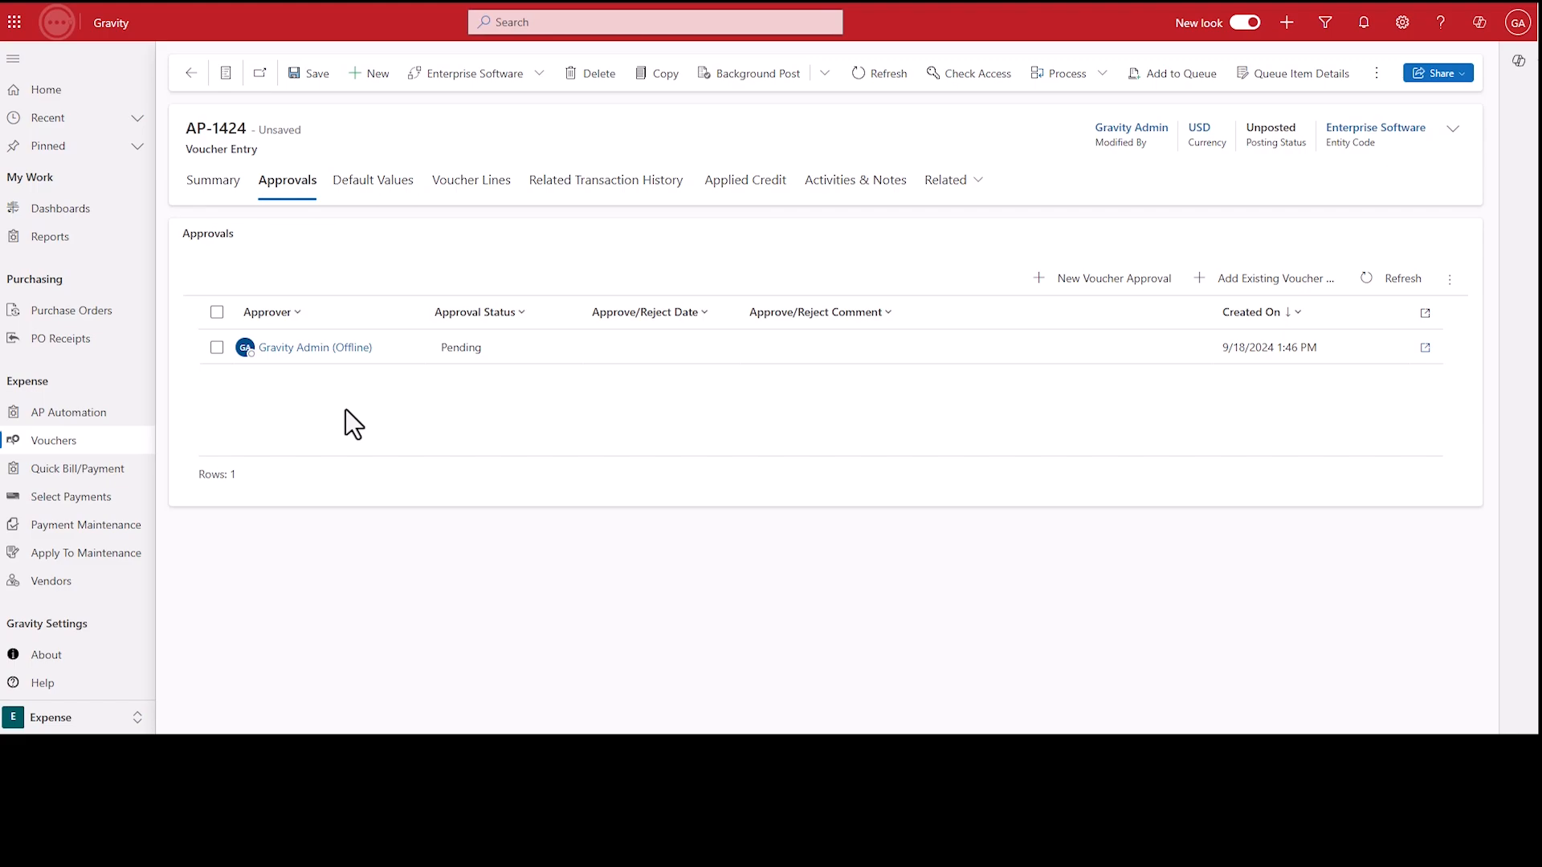
{"action": "left_click", "coordinate": [691, 2]}
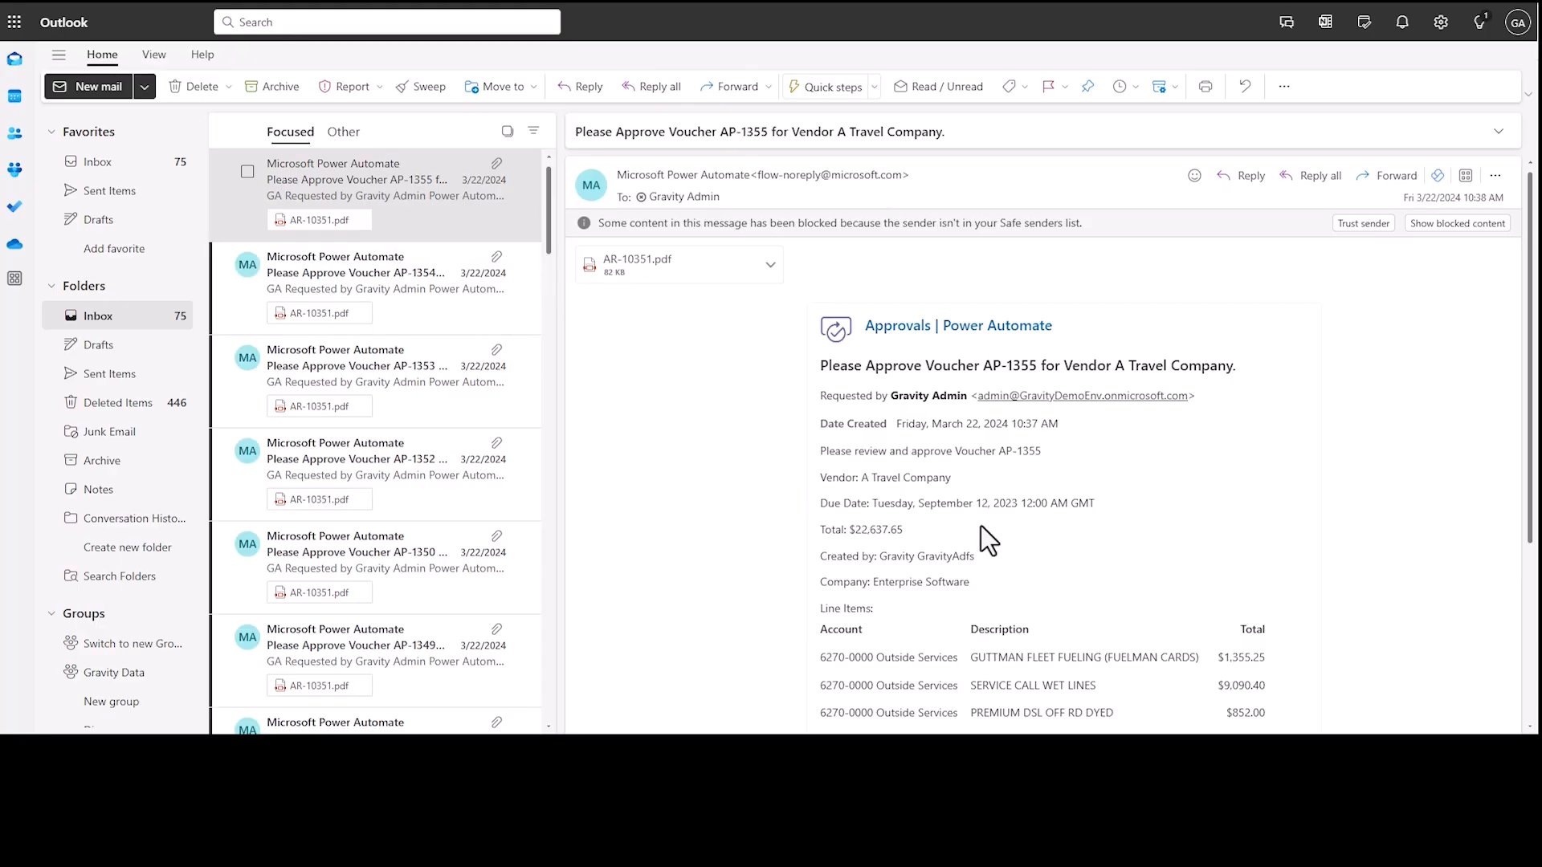
Review the voucher approval e-mail for vendor A Travel Company, including its line items and the comment option for approving
{"action": "scroll", "coordinate": [990, 479], "scroll_direction": "down", "scroll_amount": 3}
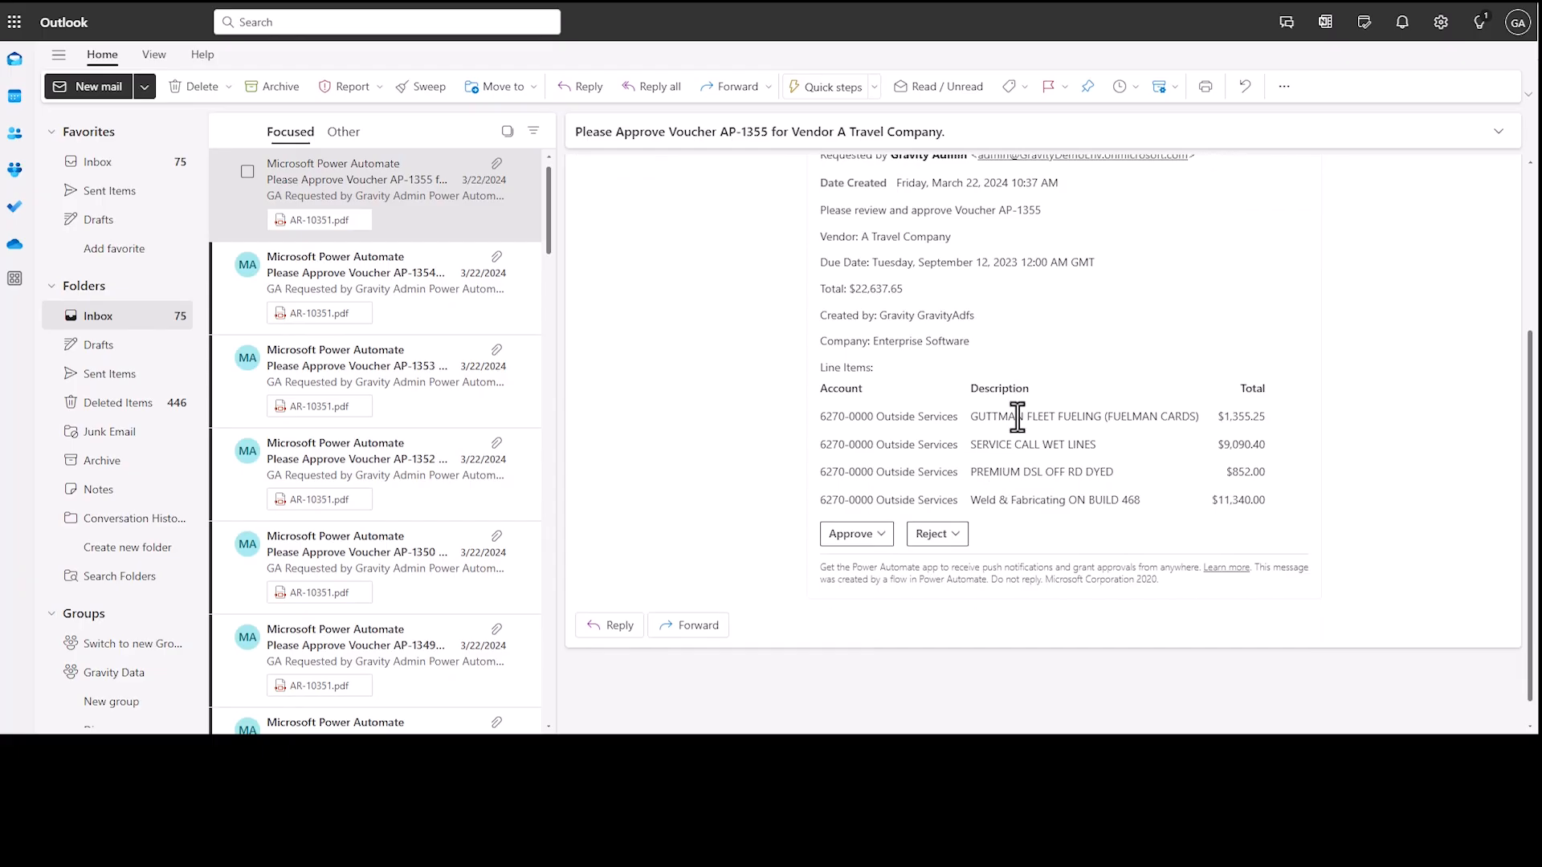
{"action": "scroll", "coordinate": [1020, 498], "scroll_direction": "up", "scroll_amount": 1}
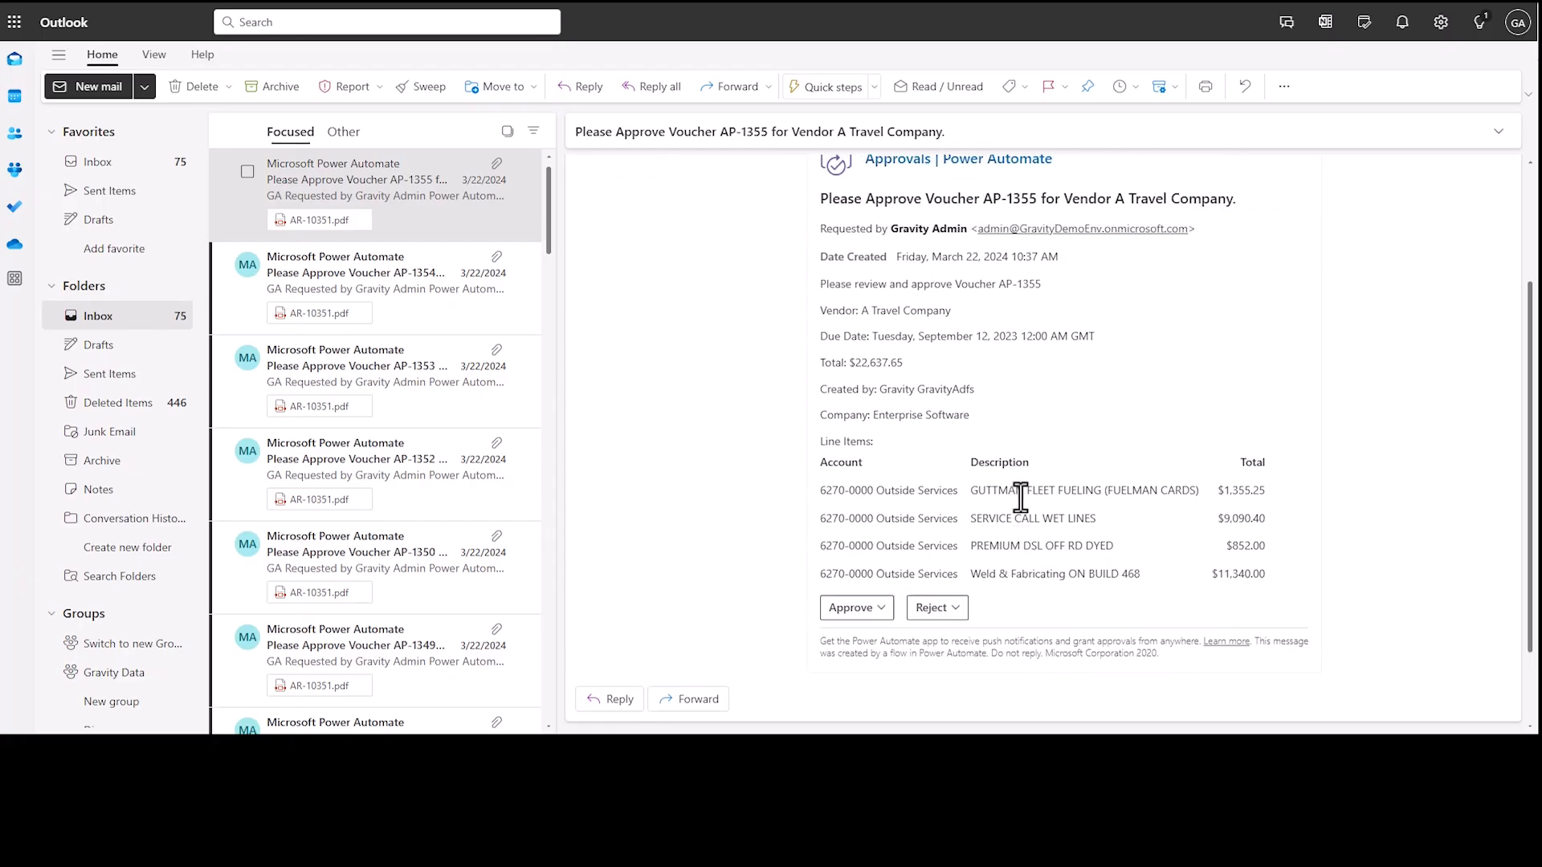
{"action": "scroll", "coordinate": [1020, 498], "scroll_direction": "up", "scroll_amount": 1}
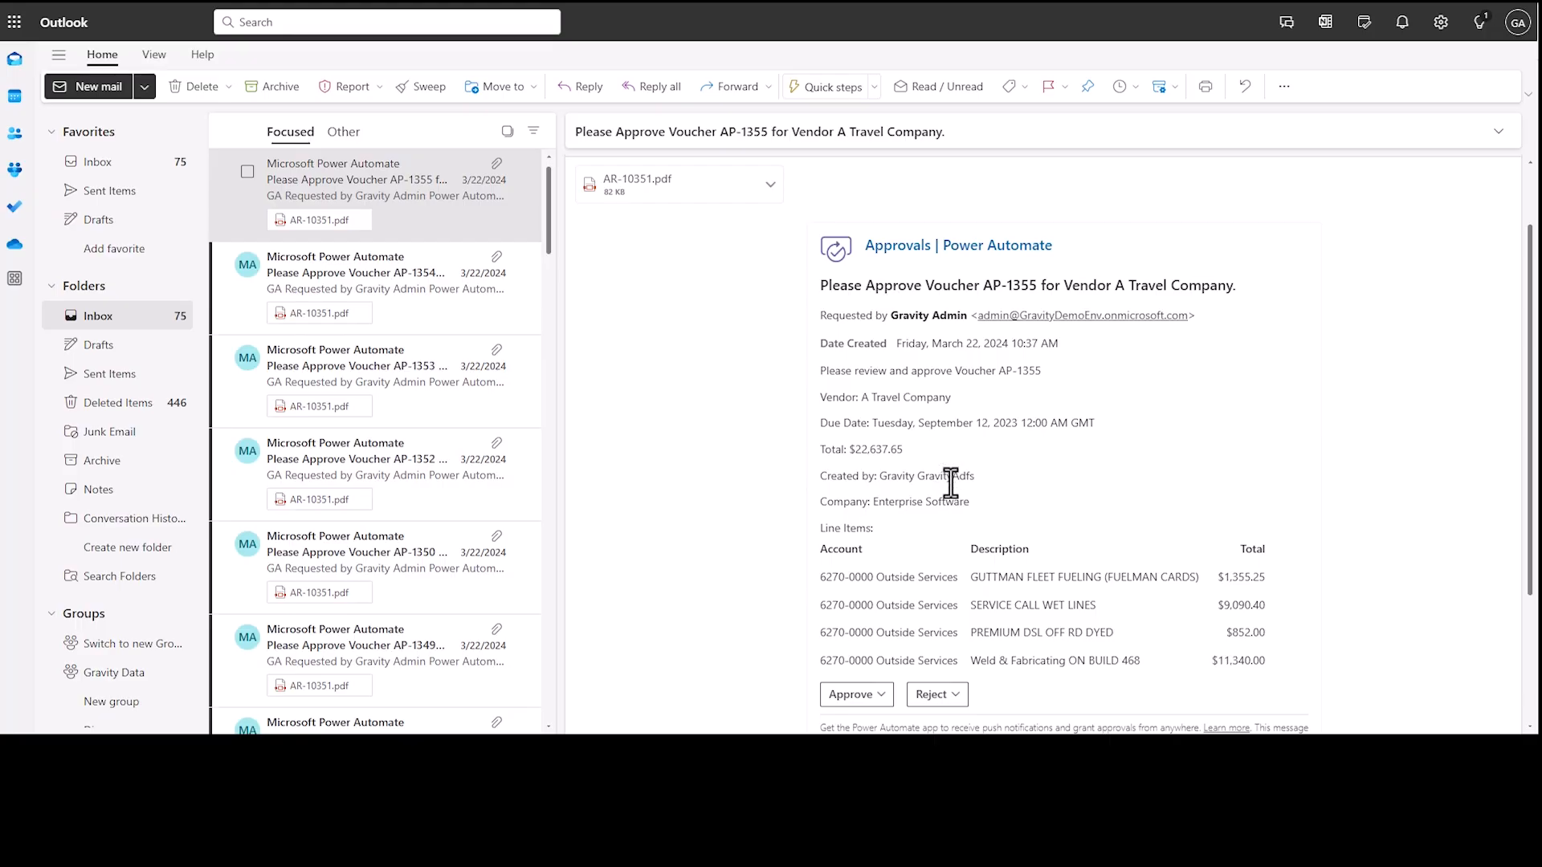
{"action": "scroll", "coordinate": [951, 482], "scroll_direction": "down", "scroll_amount": 2}
{"action": "left_click", "coordinate": [855, 535]}
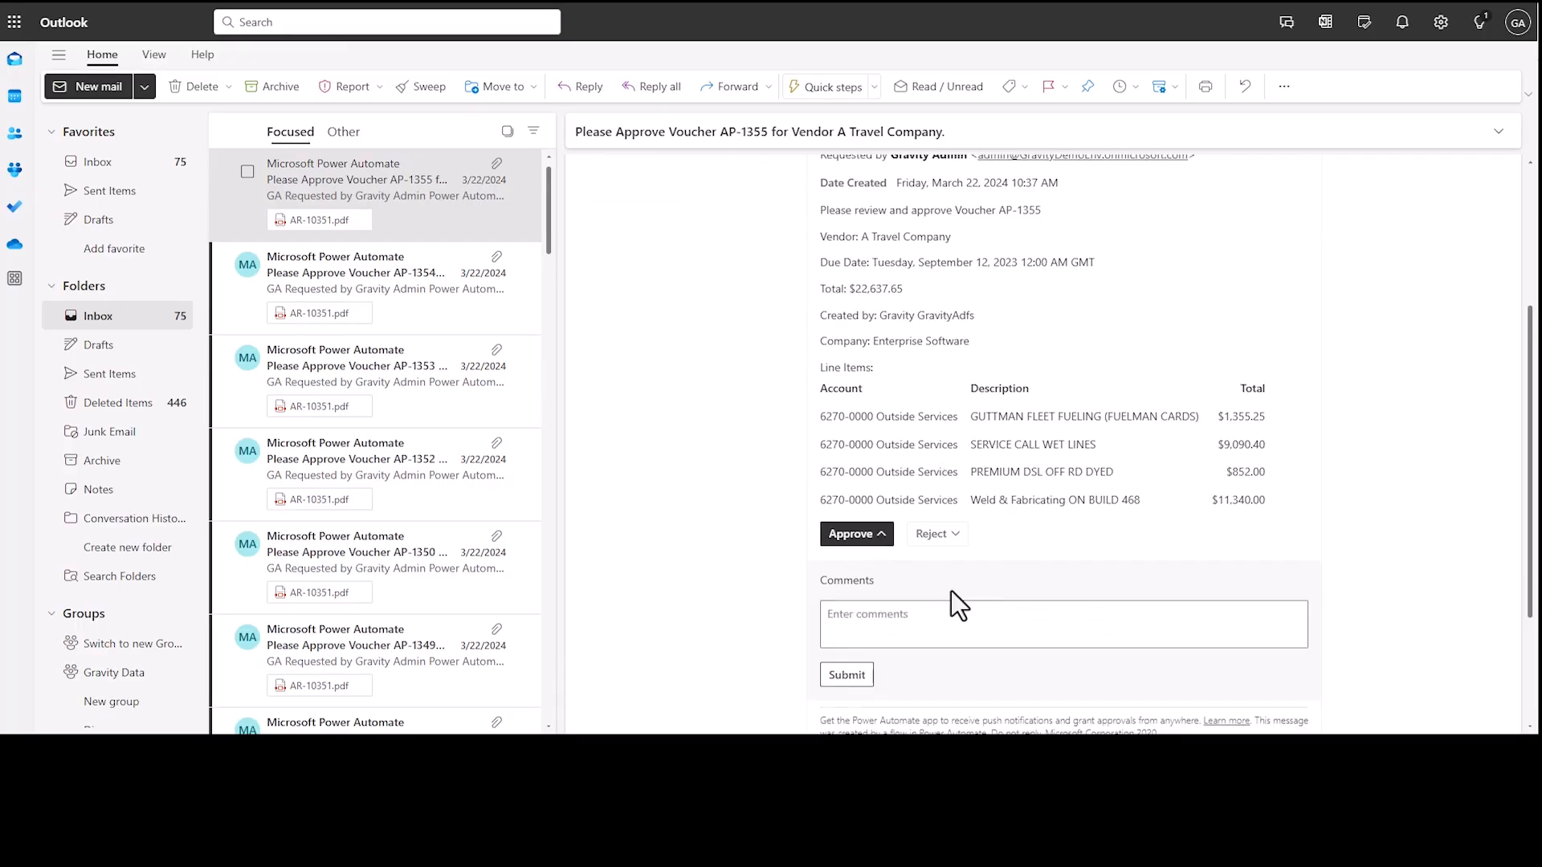
{"action": "scroll", "coordinate": [951, 598], "scroll_direction": "up", "scroll_amount": 3}
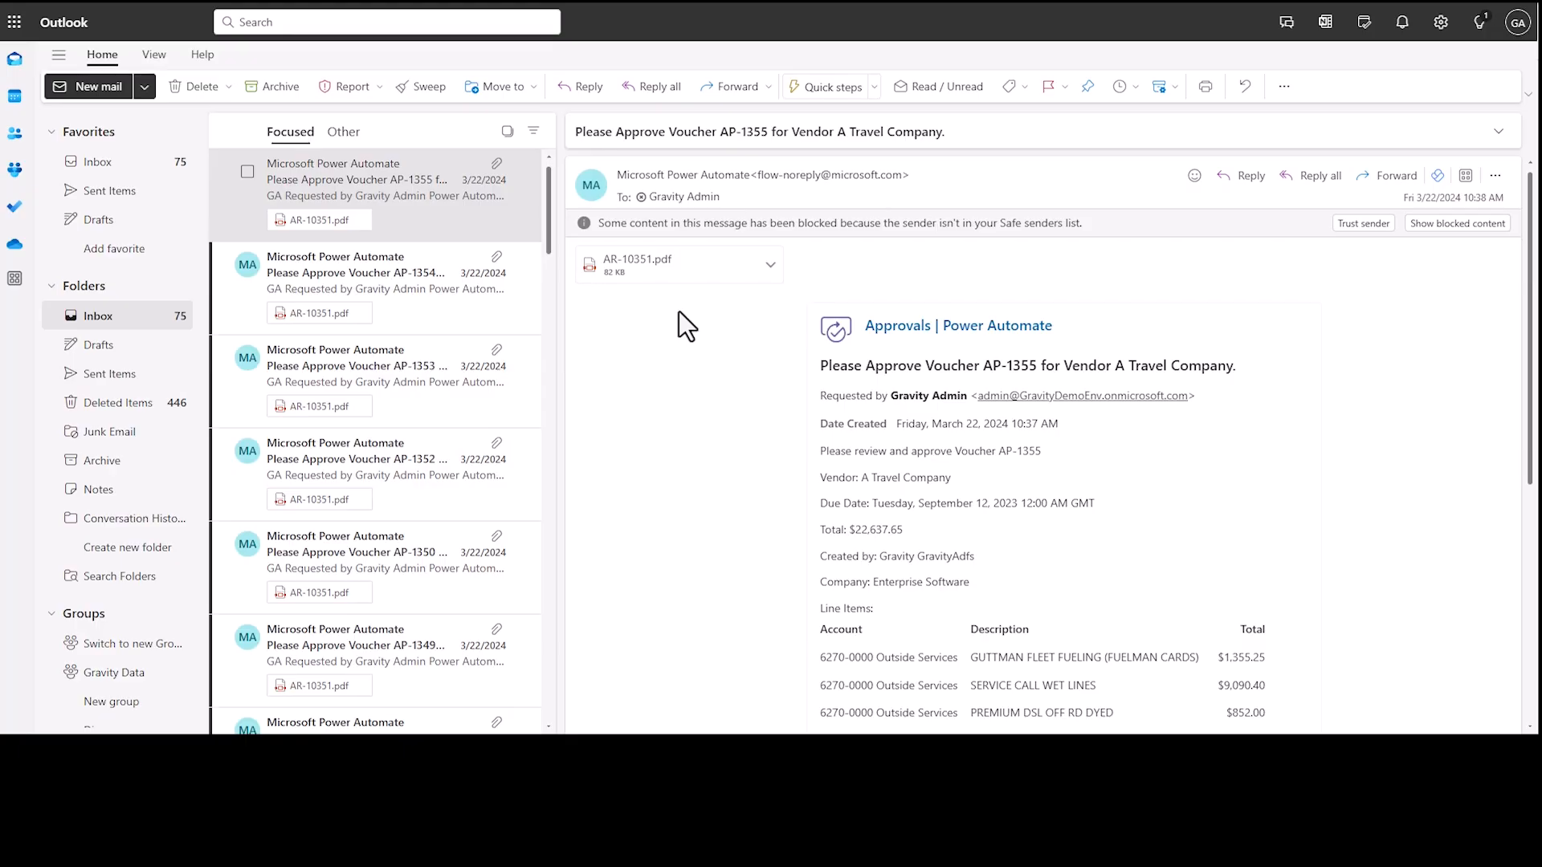
{"action": "scroll", "coordinate": [883, 560], "scroll_direction": "down", "scroll_amount": 3}
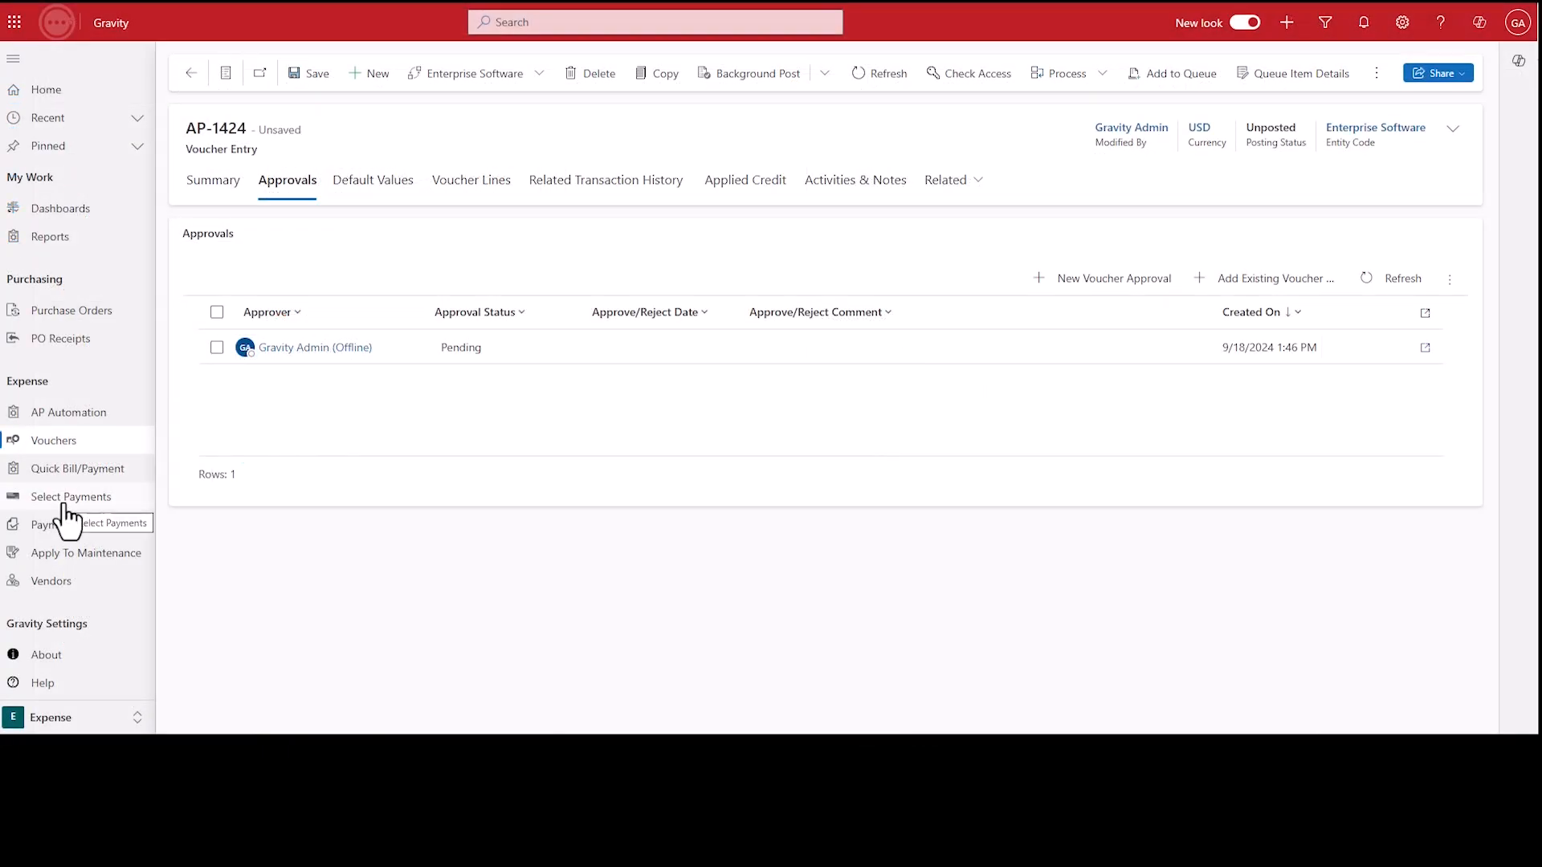
Leave the voucher for Select Payments, discarding its unsaved changes, and start a new payment selection record
{"action": "left_click", "coordinate": [64, 504]}
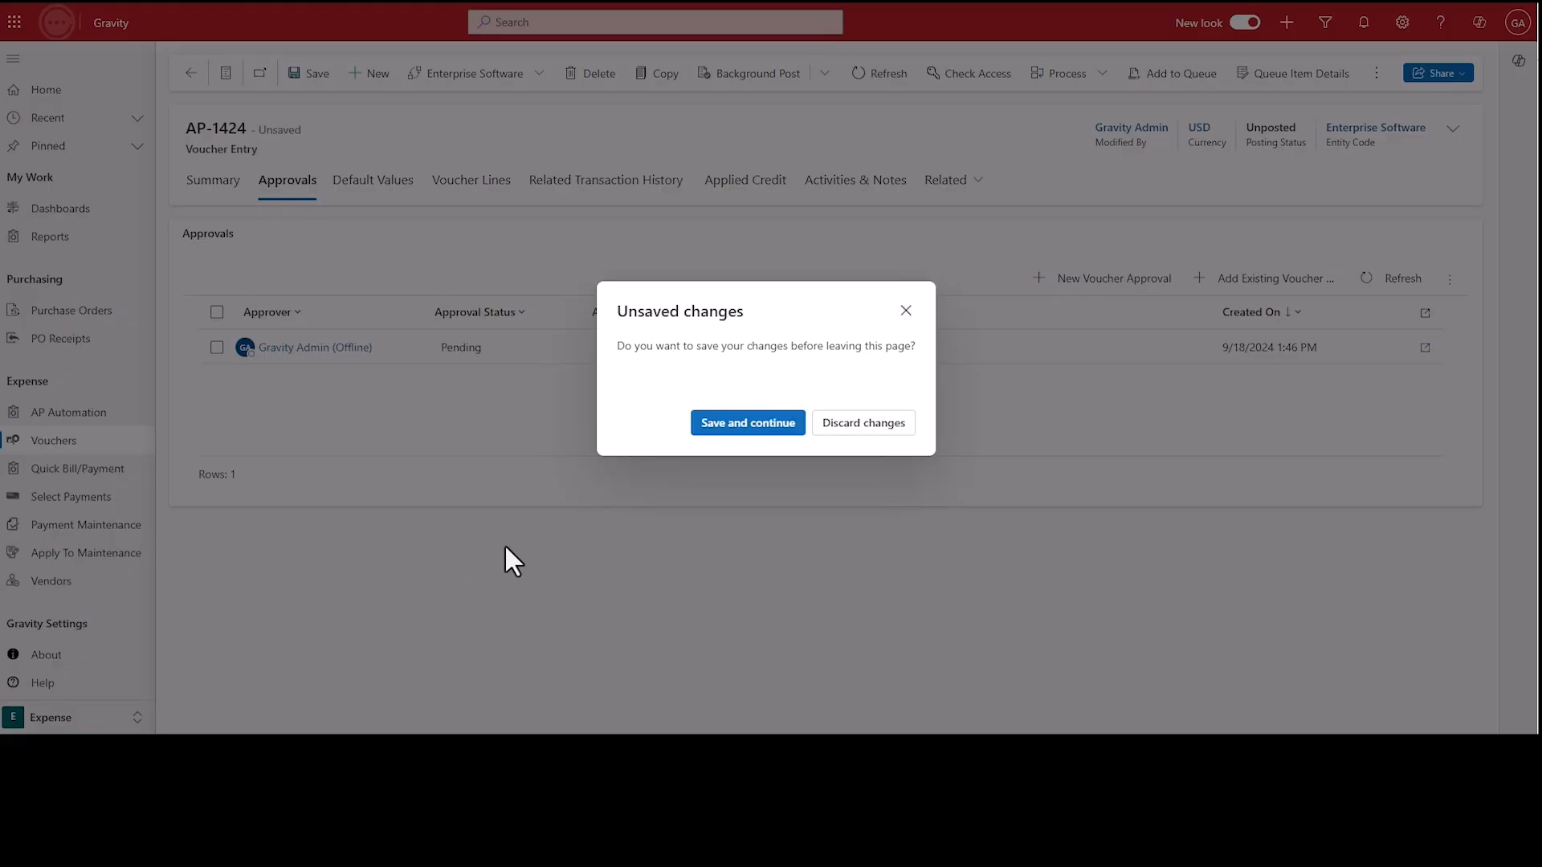
{"action": "left_click", "coordinate": [869, 423]}
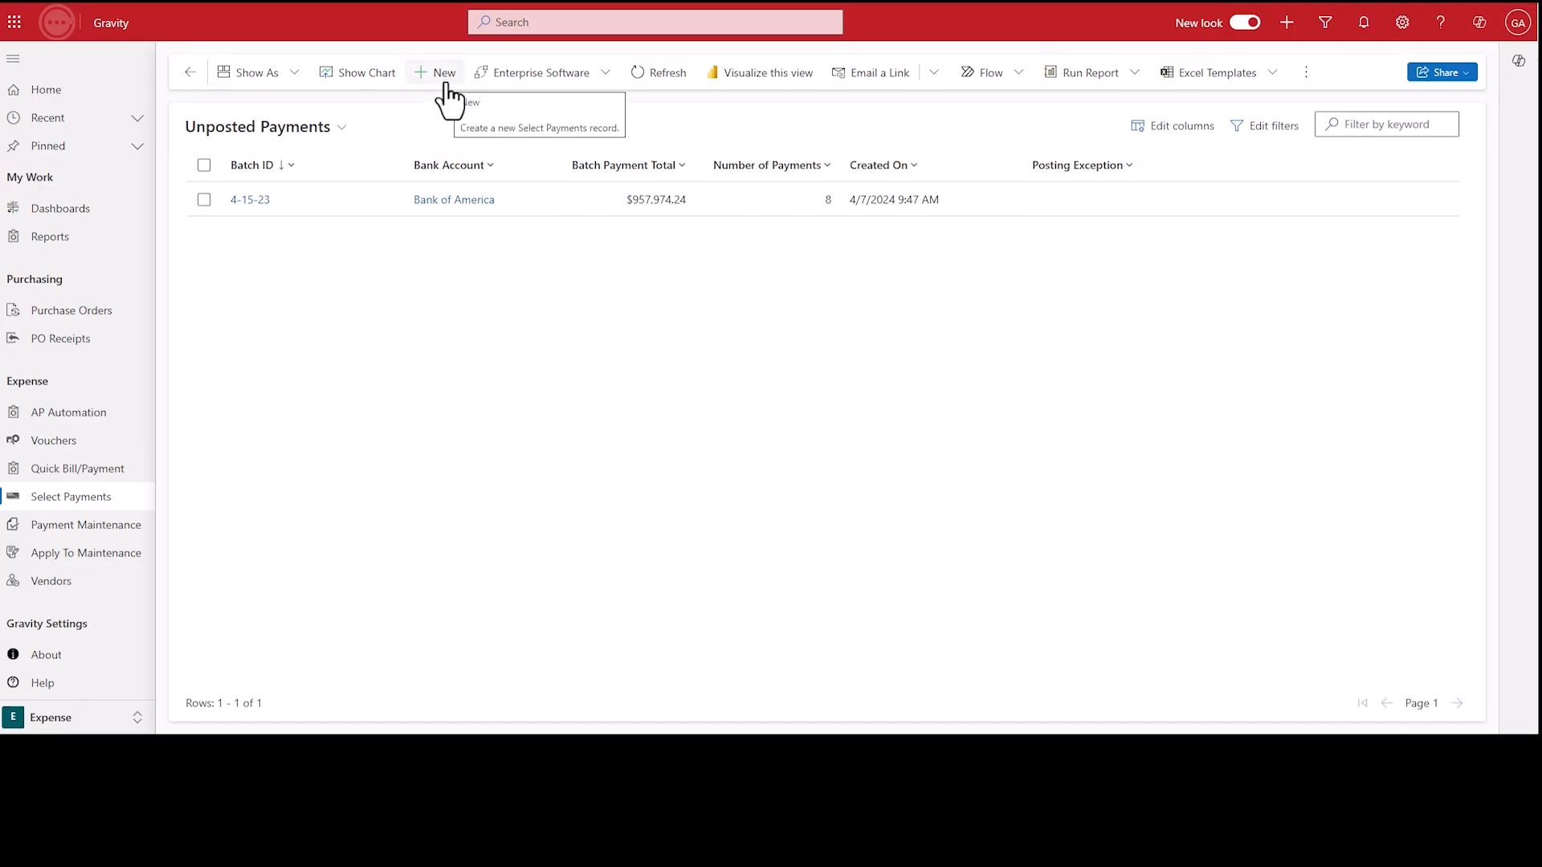
{"action": "left_click", "coordinate": [445, 87]}
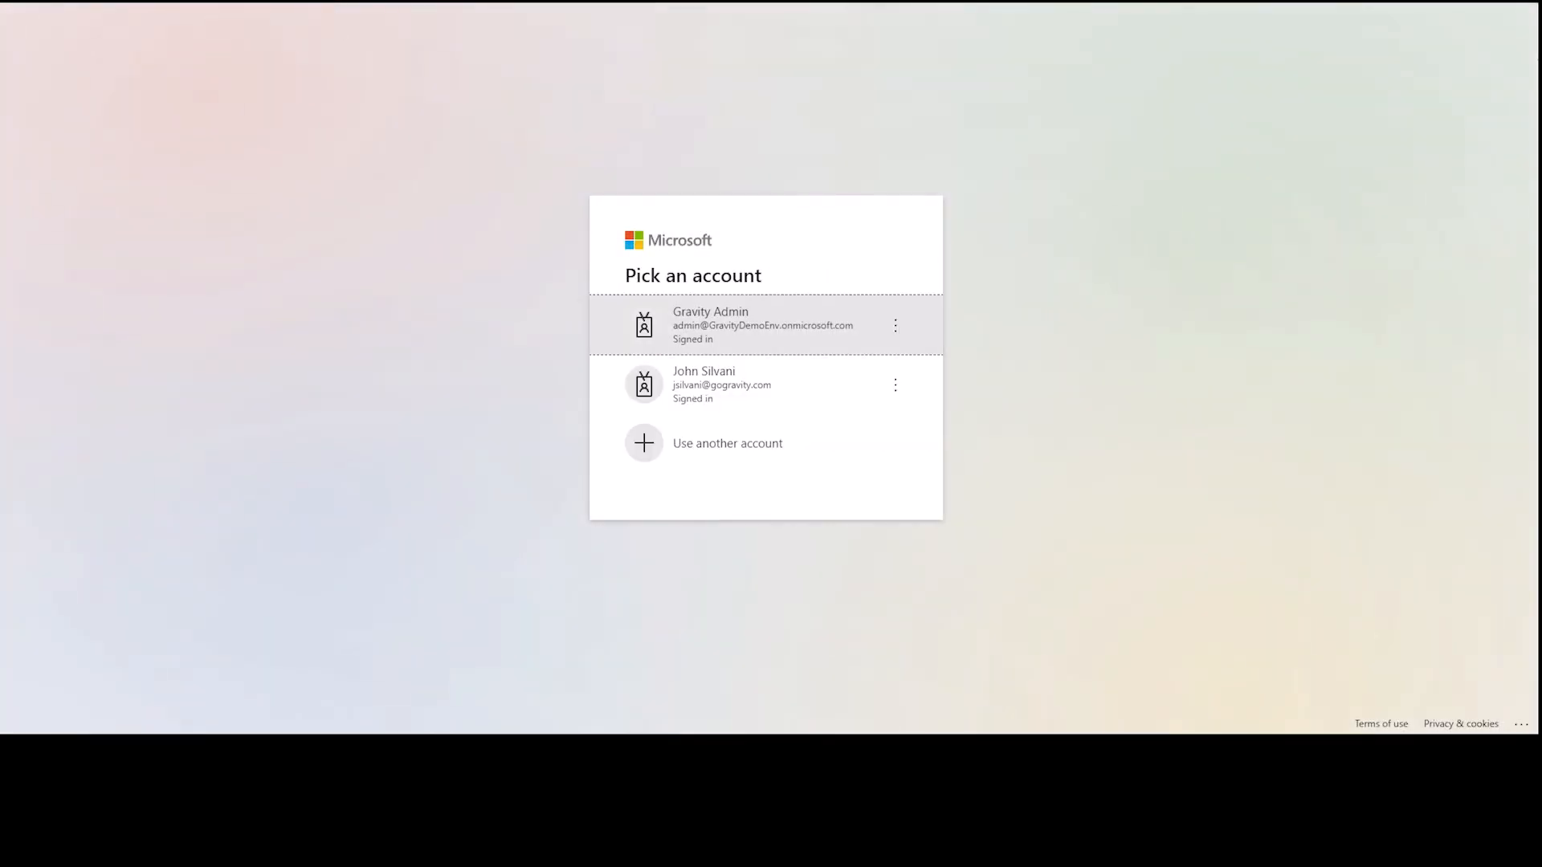
Sign in to the Gravity reporting site with the admin account and run the (gr) Consolidated Profit and Loss report
{"action": "left_click", "coordinate": [709, 341]}
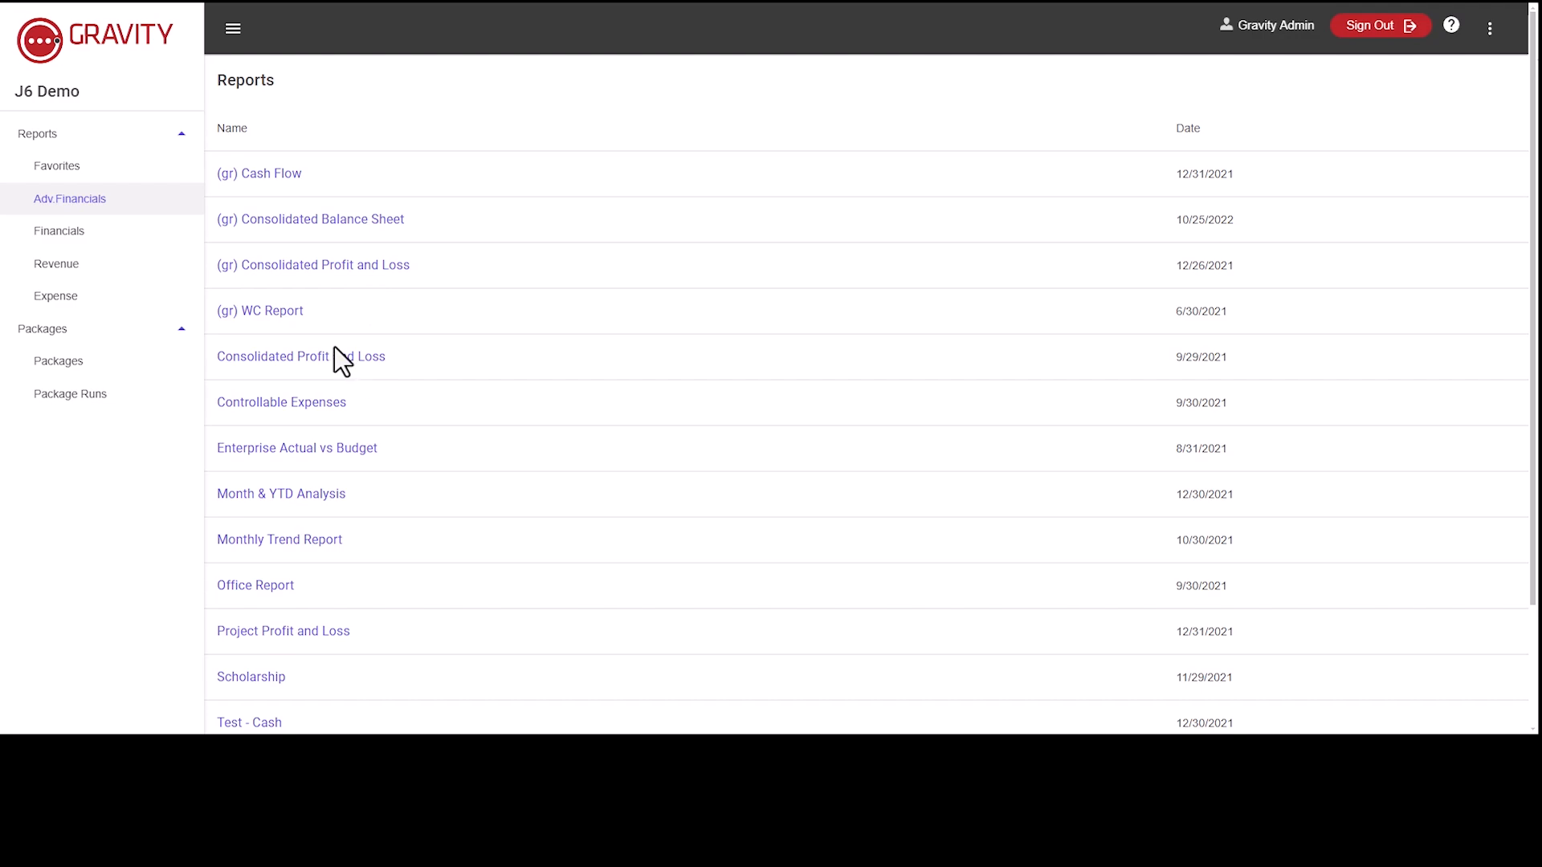
{"action": "left_click", "coordinate": [350, 273]}
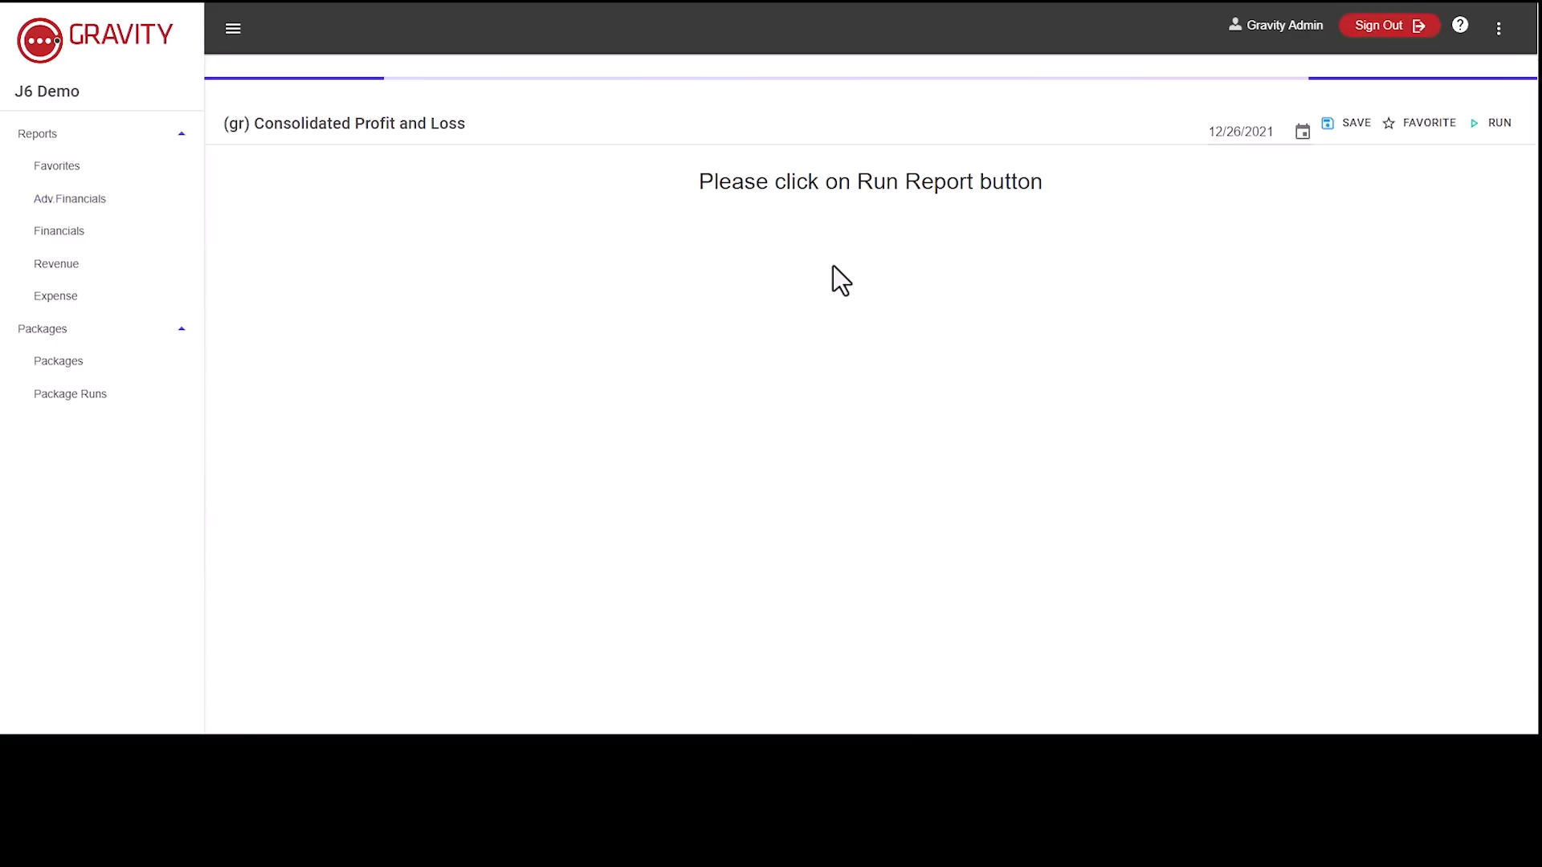
{"action": "left_click", "coordinate": [1495, 75]}
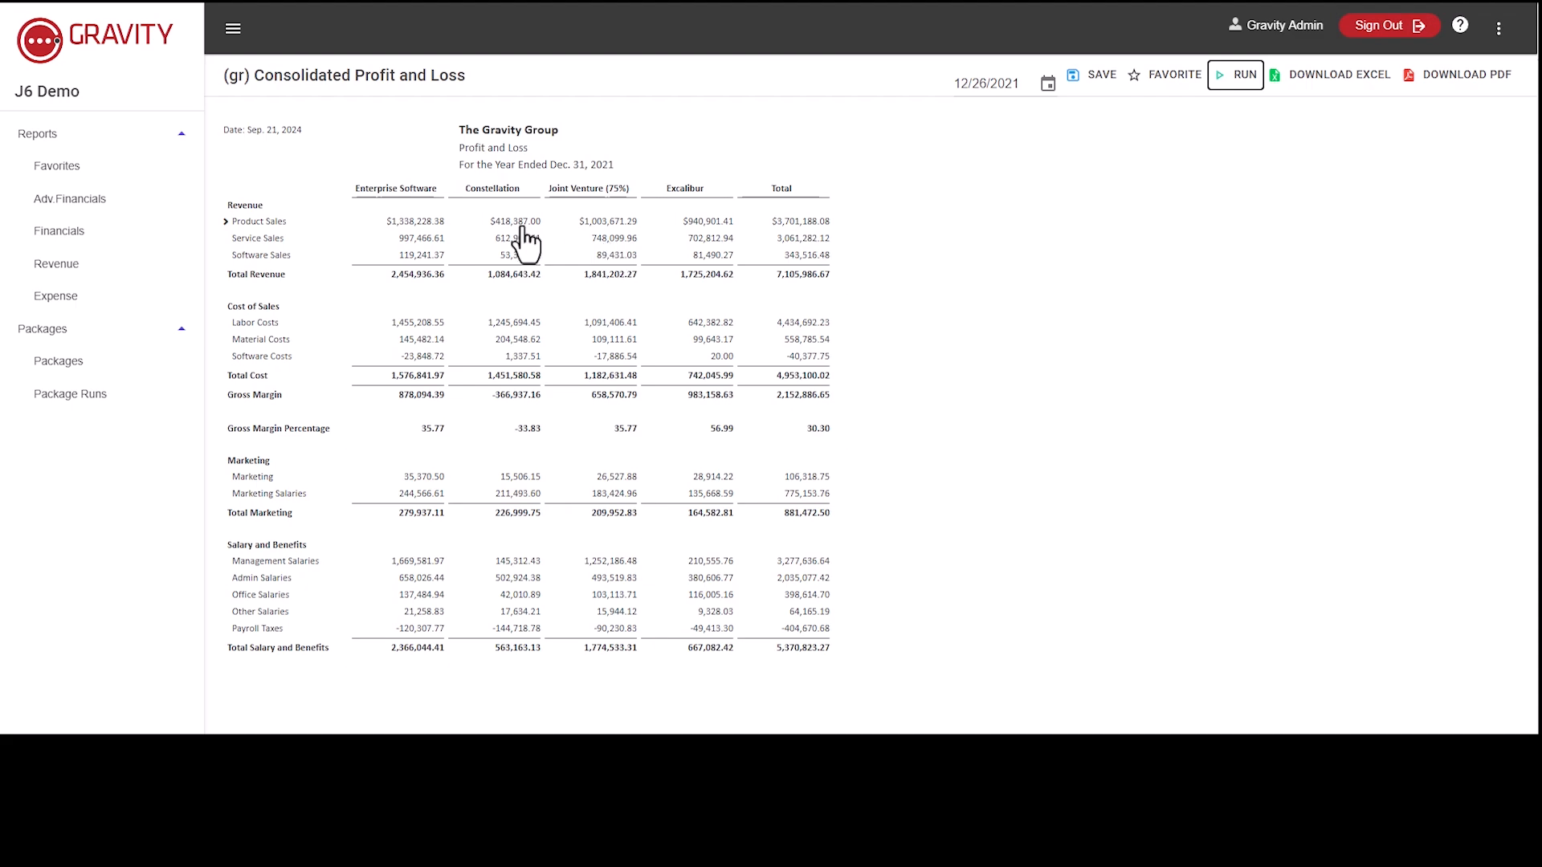
Inspect the accounts behind Enterprise Software's Product Sales amount, and expand the Product Sales row into its dimensions
{"action": "left_click", "coordinate": [404, 225]}
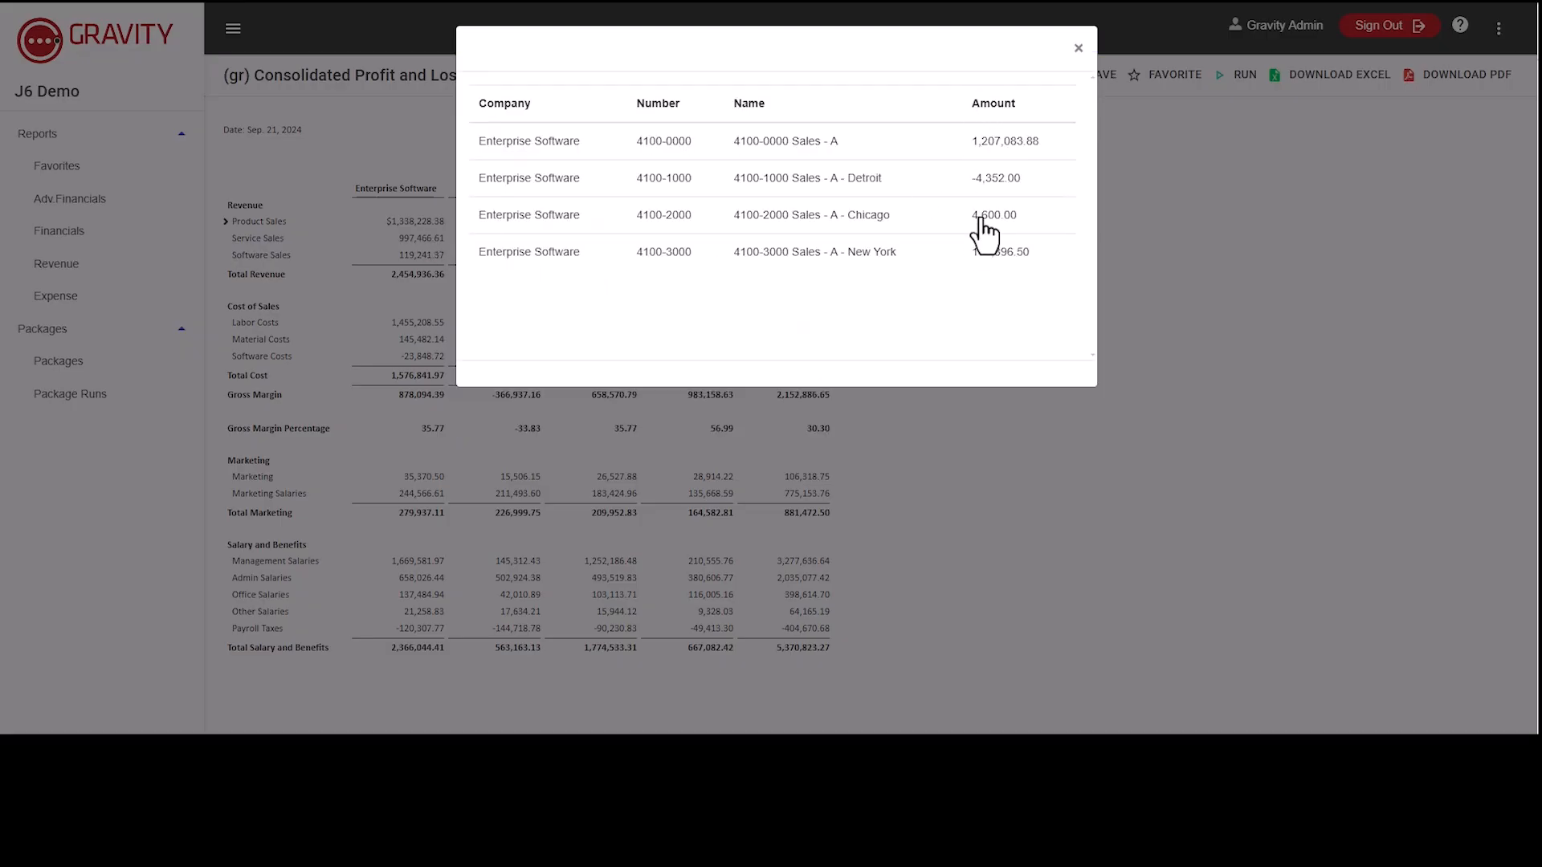
{"action": "left_click", "coordinate": [1079, 48]}
{"action": "left_click", "coordinate": [225, 221]}
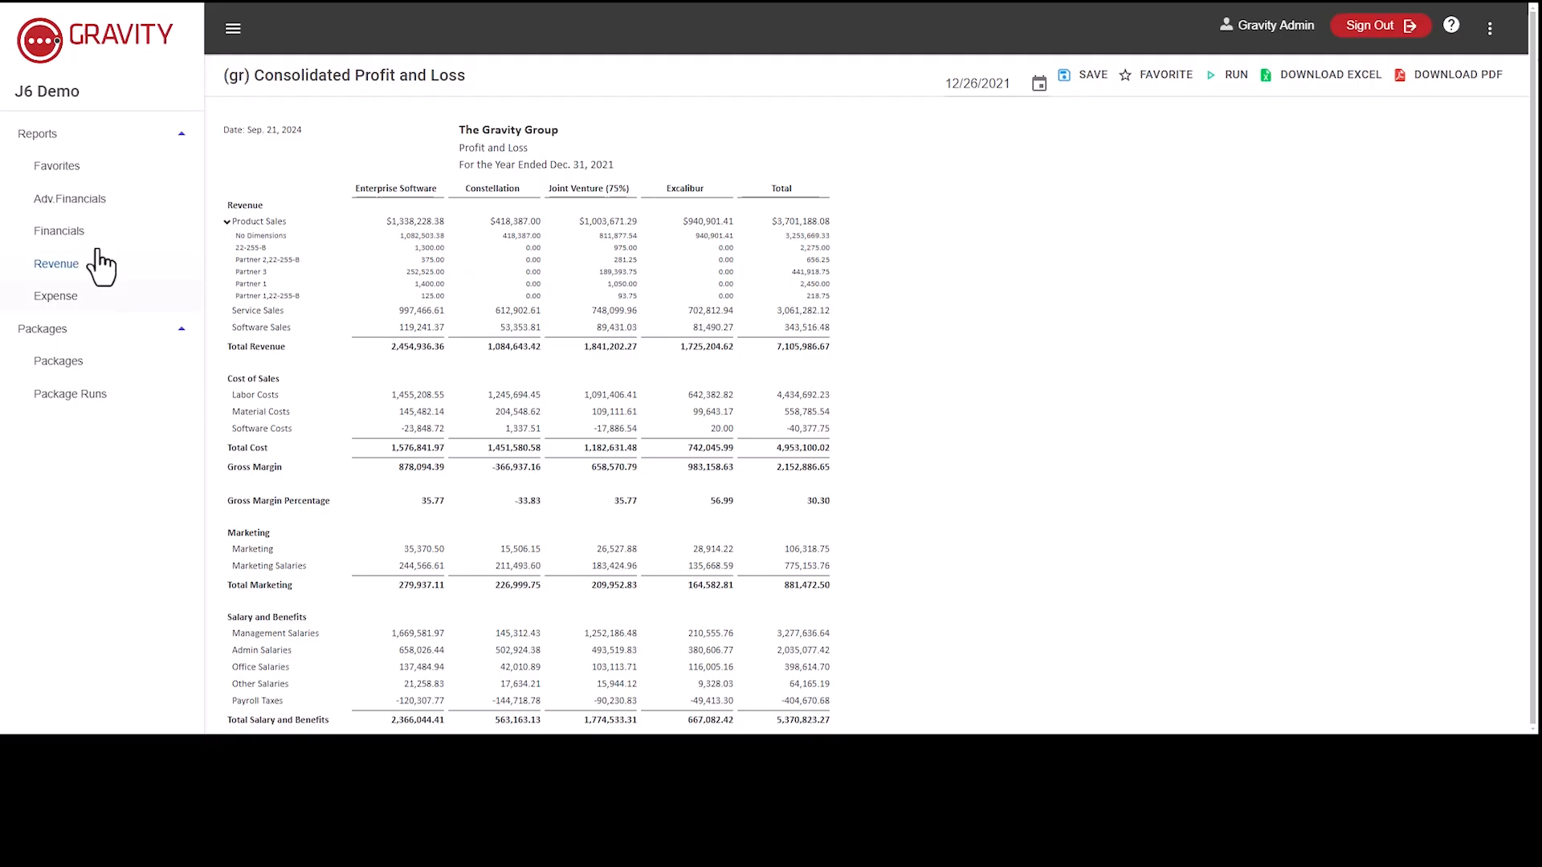
Run the Enterprise Actual vs Budget report from the advanced financial reports
{"action": "left_click", "coordinate": [81, 204]}
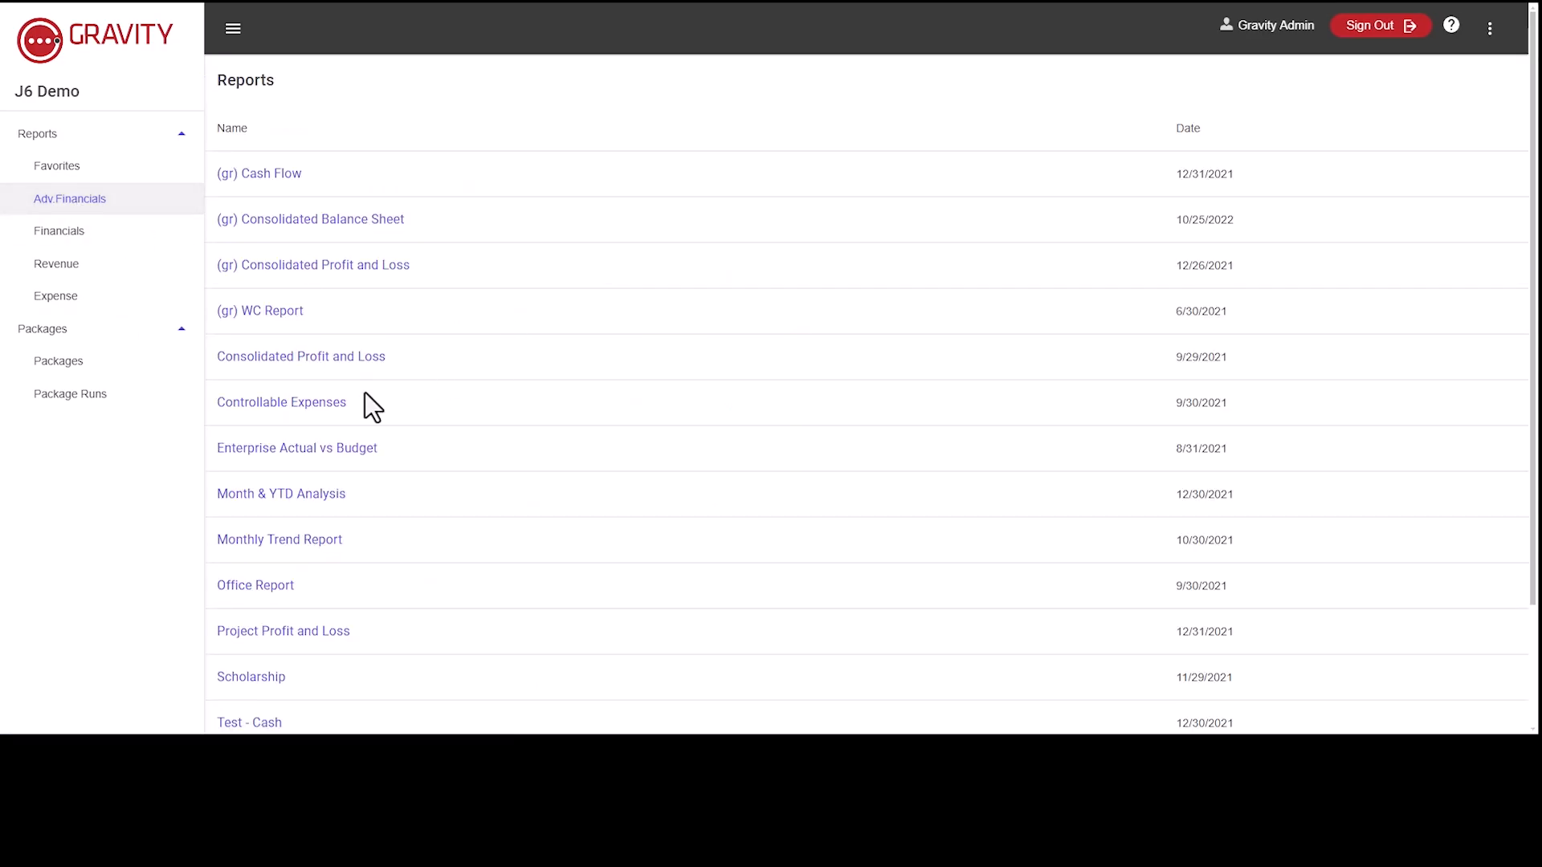
{"action": "left_click", "coordinate": [344, 450]}
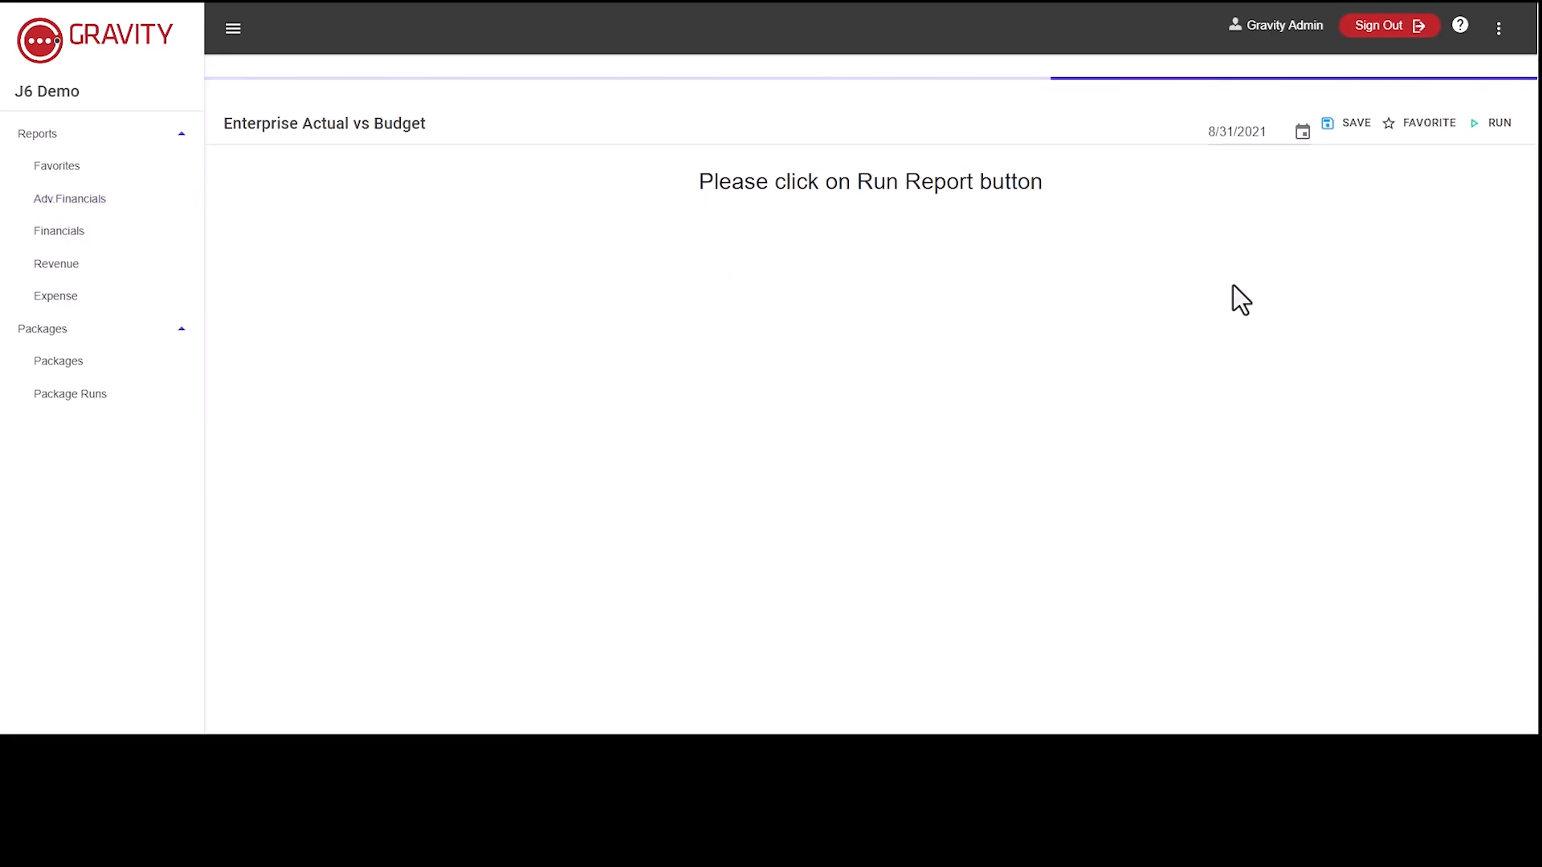
{"action": "left_click", "coordinate": [1493, 76]}
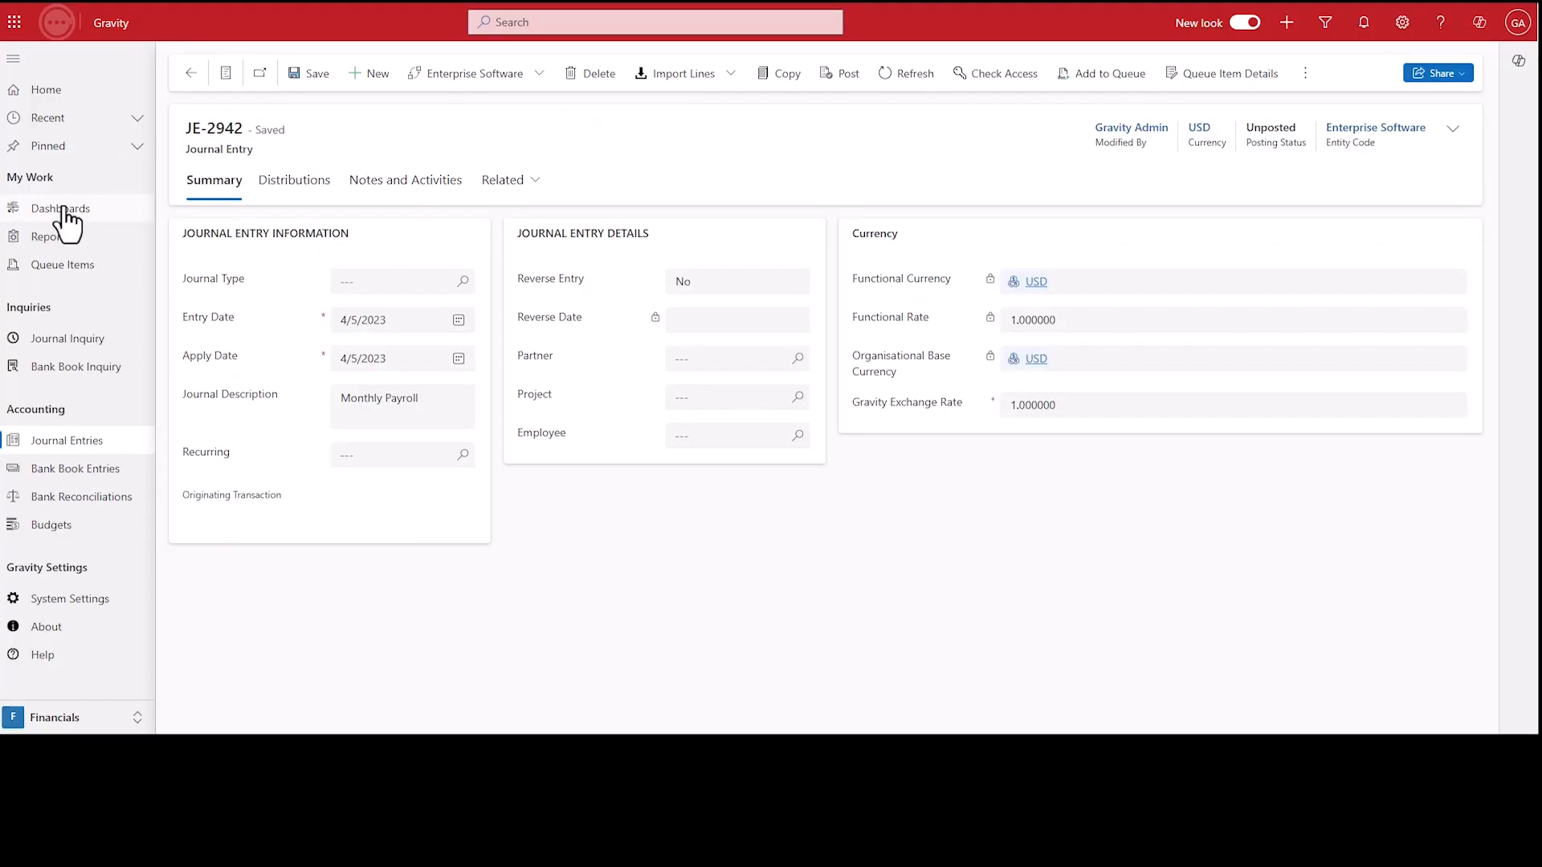
Open the Gravity Home dashboard from the Monthly Payroll journal entry
{"action": "left_click", "coordinate": [65, 213]}
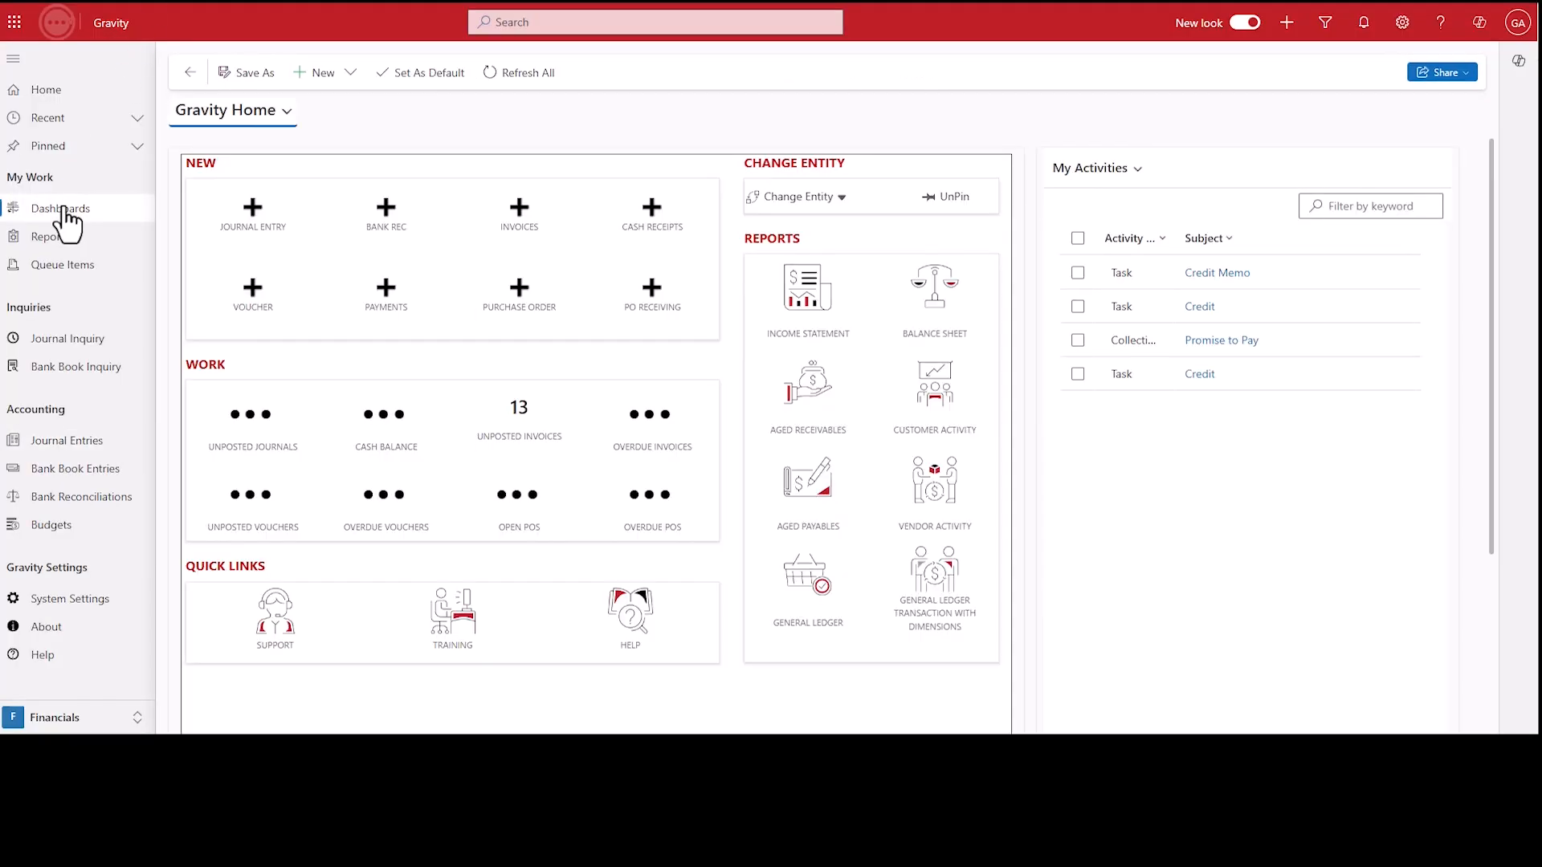